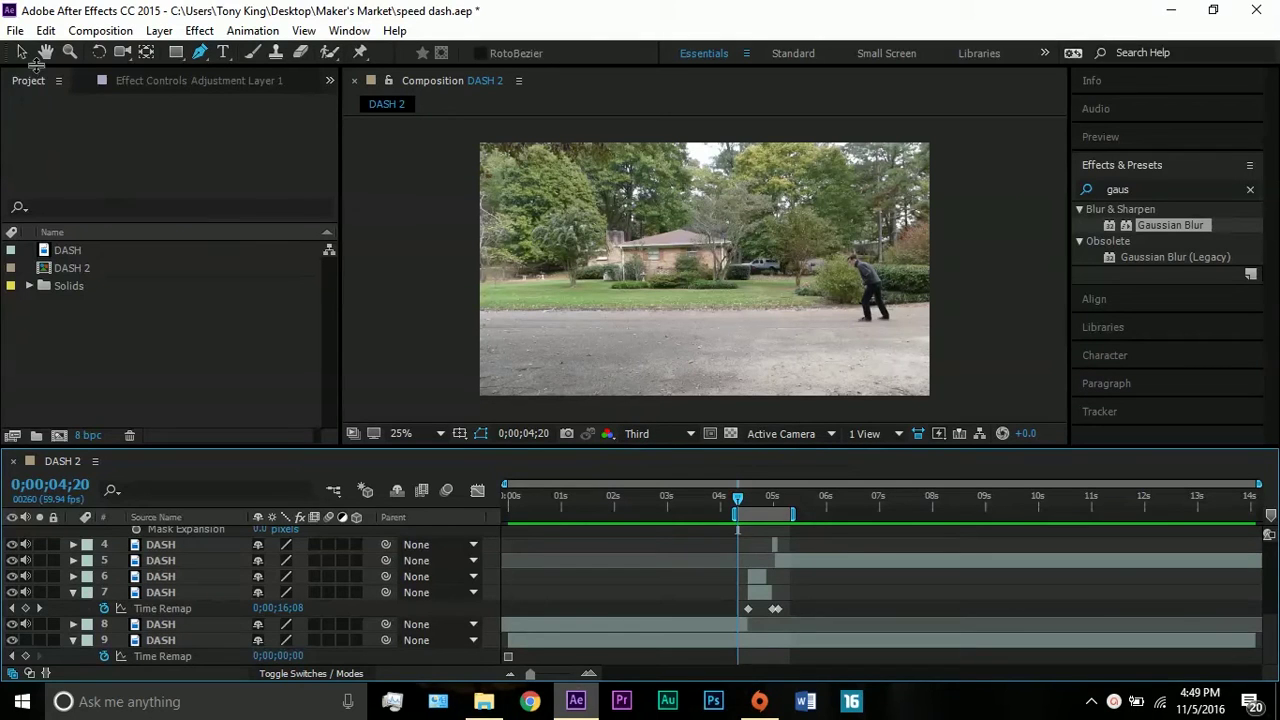
Switch from the Pen tool back to the Selection tool.
click(27, 54)
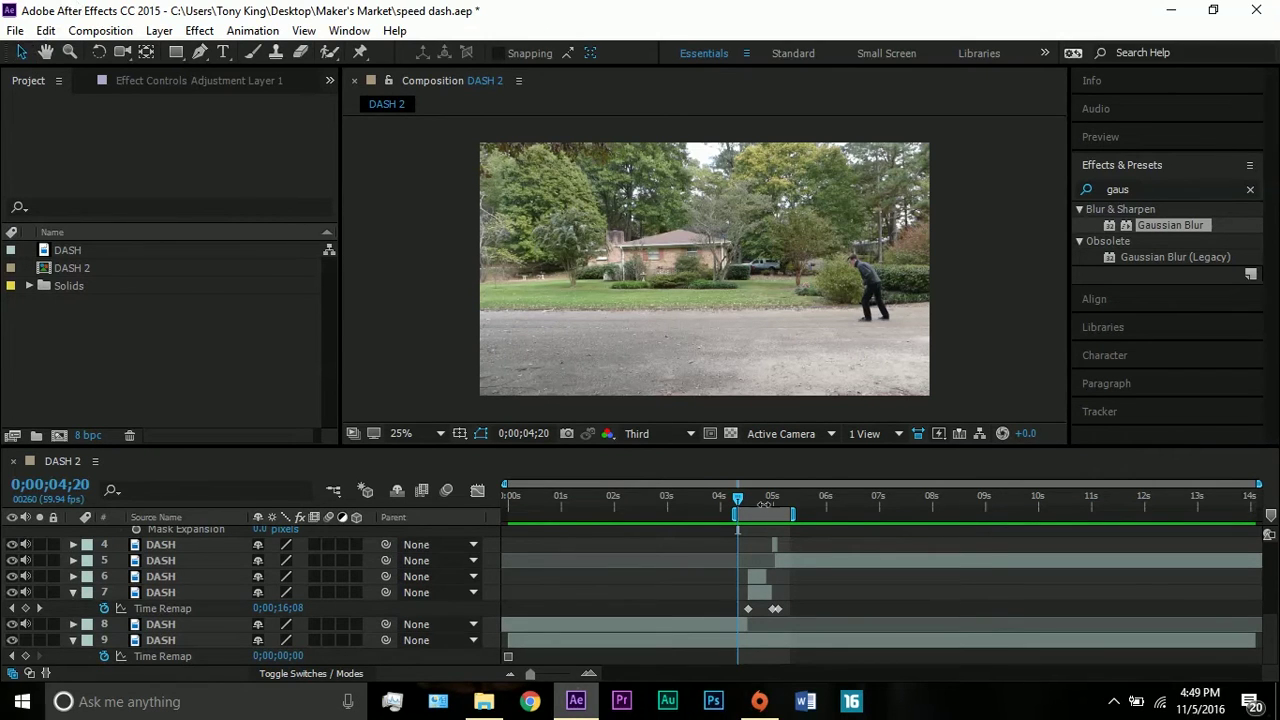
Scrub through the runner's dash and set viewer magnification to Fit up to 100%.
mouse_move(745, 497)
mouse_down()
mouse_move(792, 498)
mouse_move(762, 498)
mouse_up()
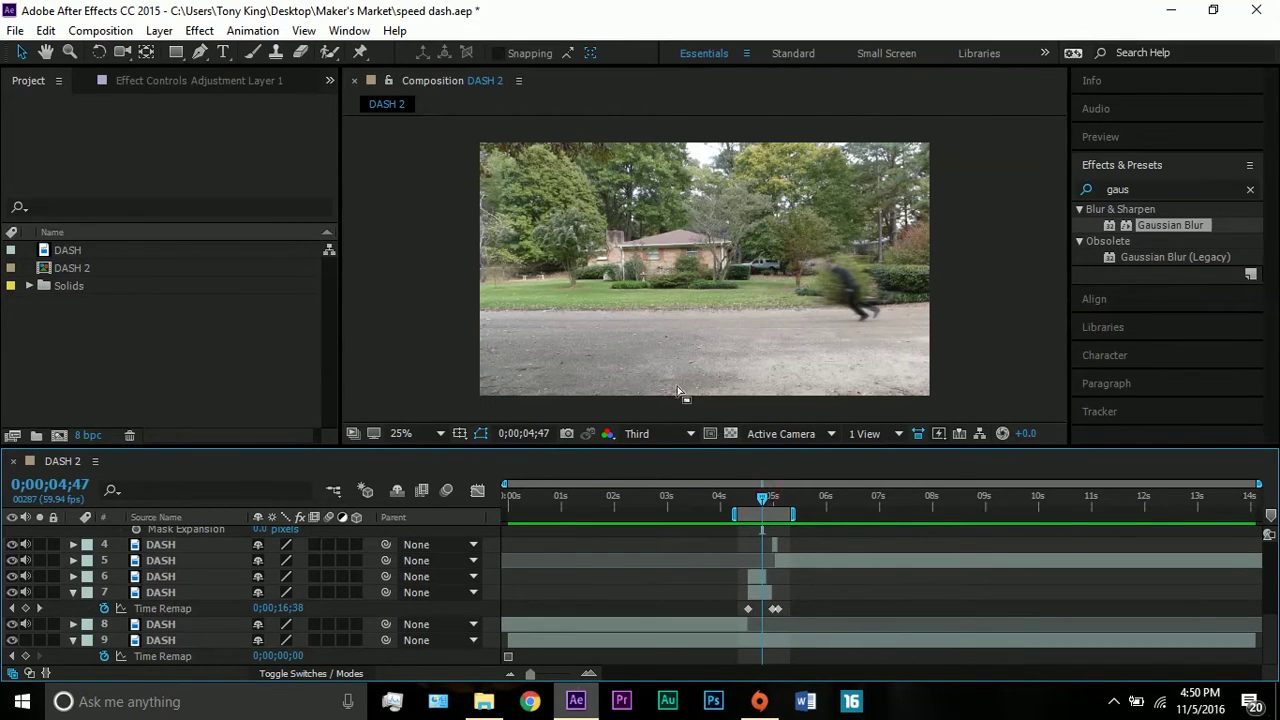
click(428, 437)
click(455, 118)
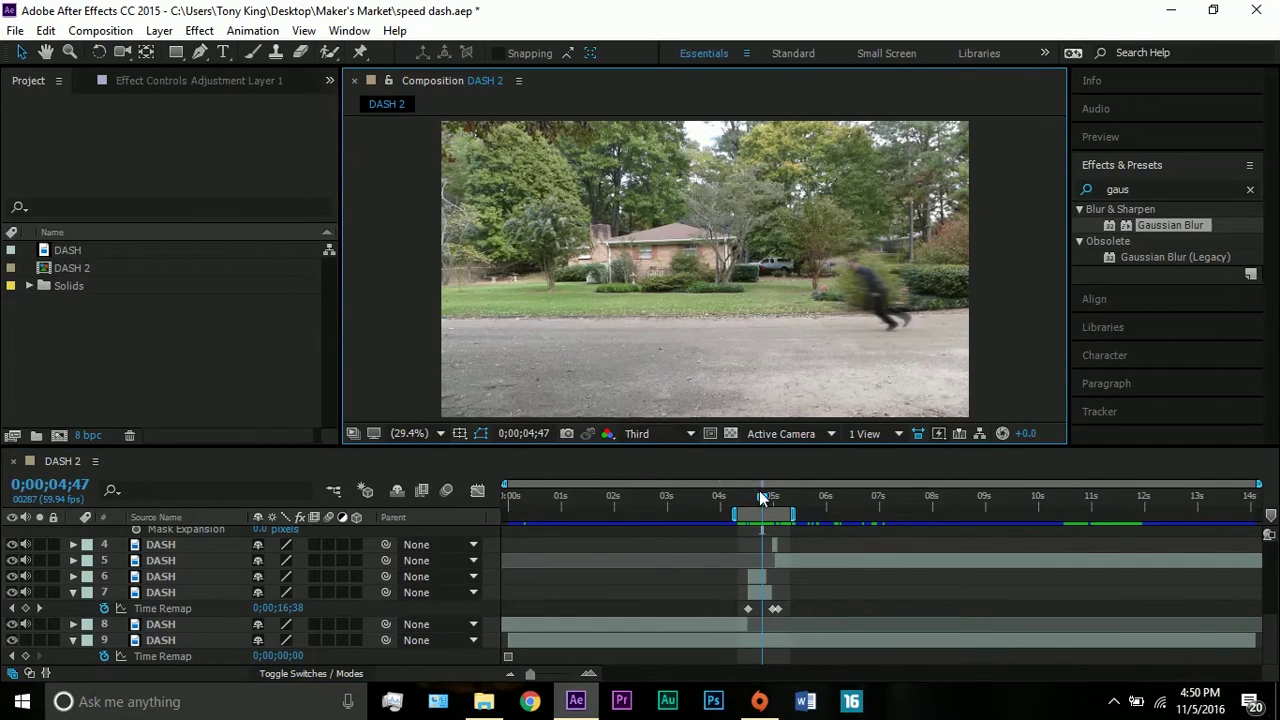
drag(762, 498, 746, 503)
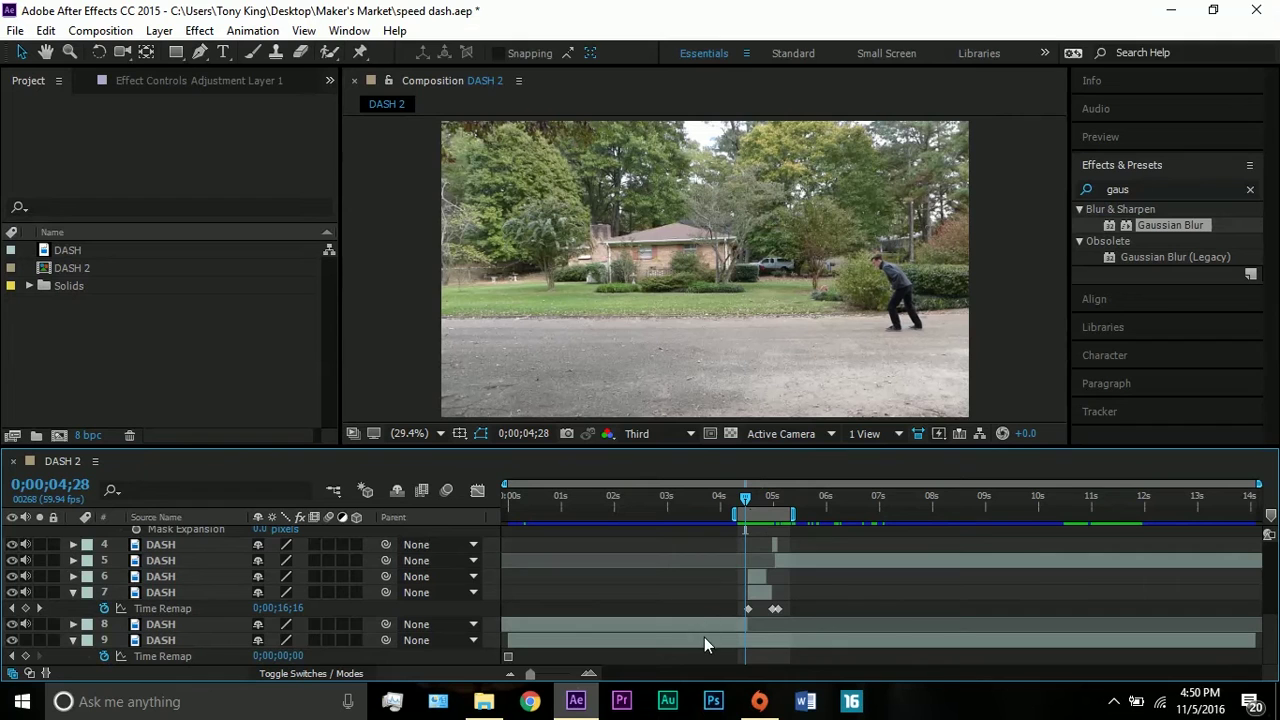
Collapse the Time Remap rows of layers 7 and 9 and the adjustment layer's mask.
click(73, 592)
click(73, 640)
scroll(76, 615, up, 4)
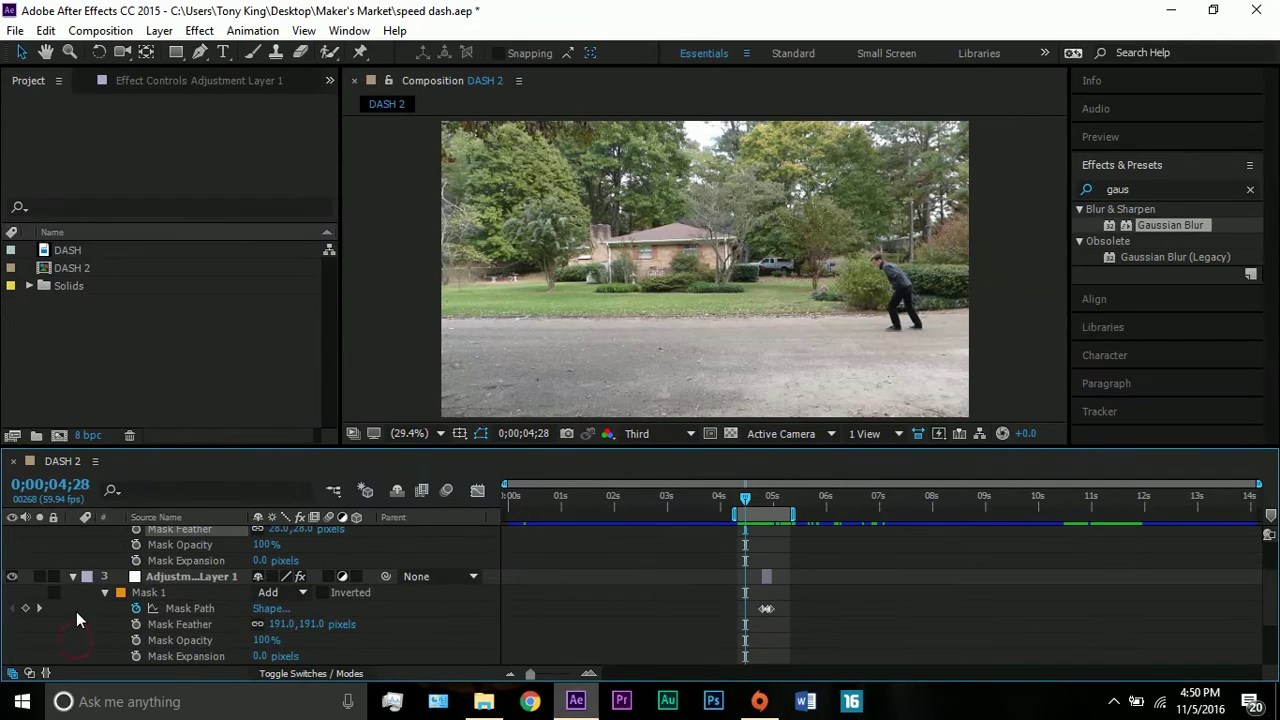
click(72, 549)
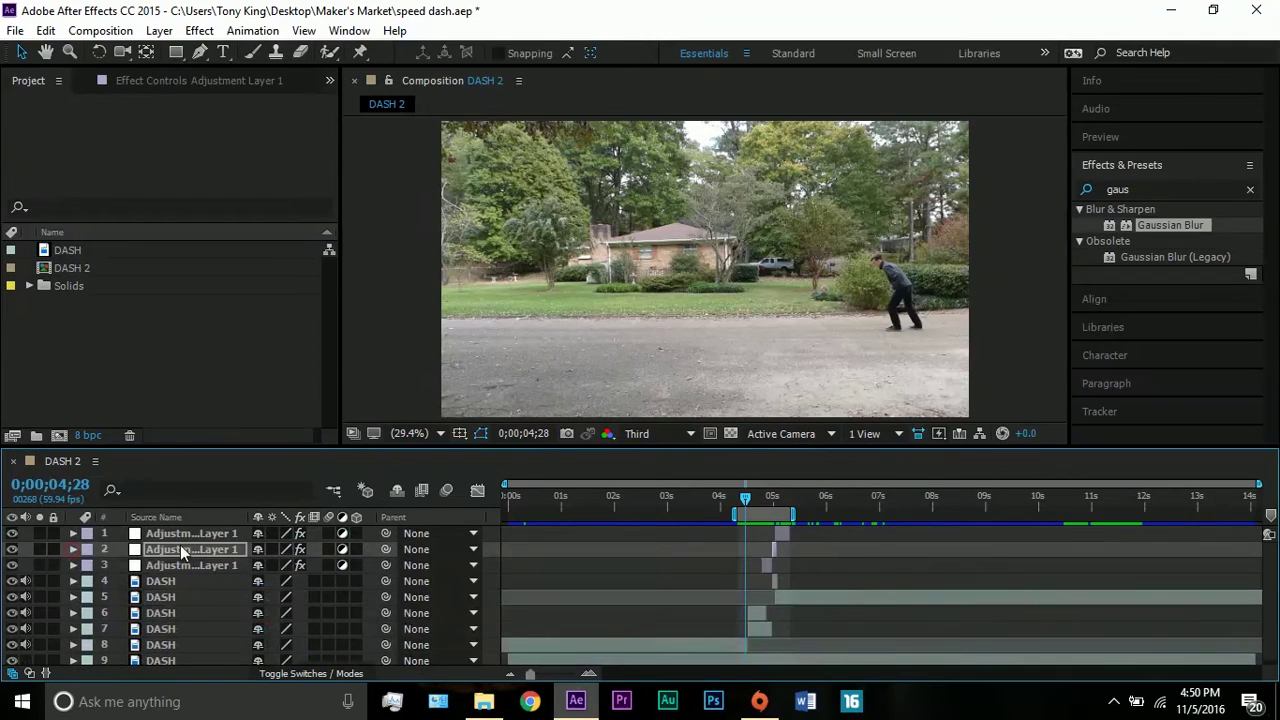
scroll(714, 655, down, 1)
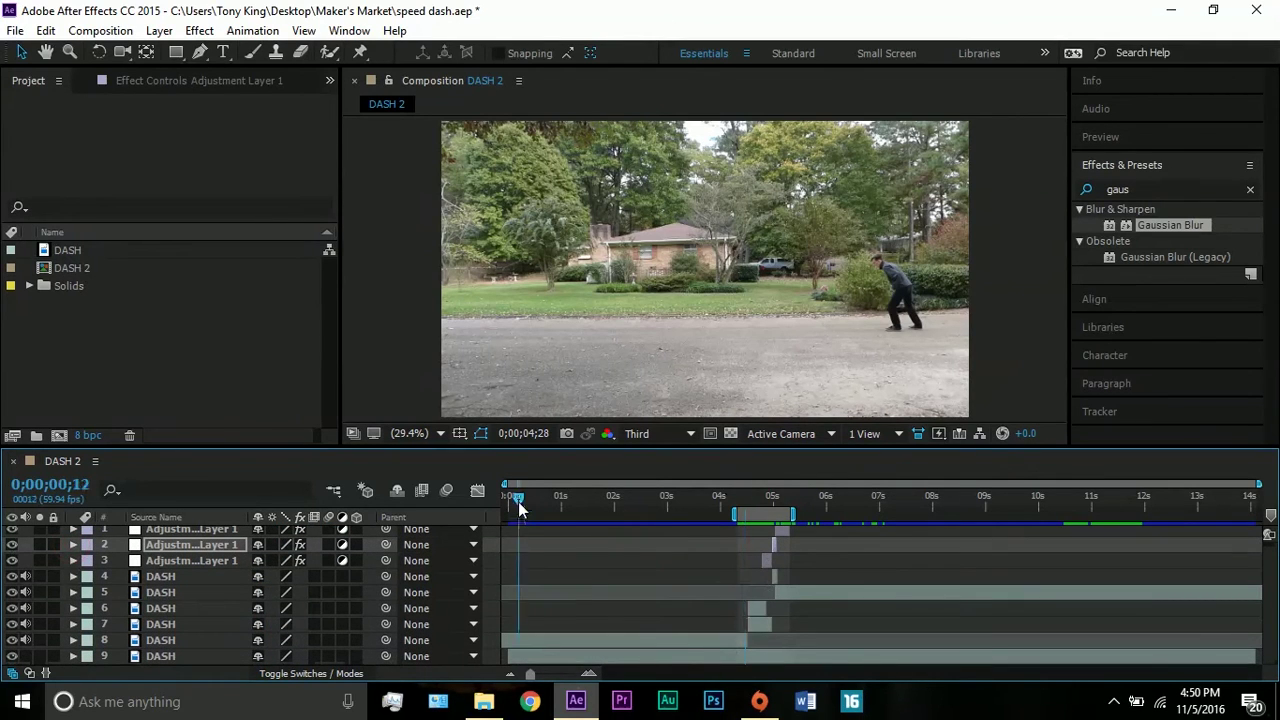
From the start, solo layer 9 to check the empty driveway, then unsolo and scrub to 4;44.
click(507, 505)
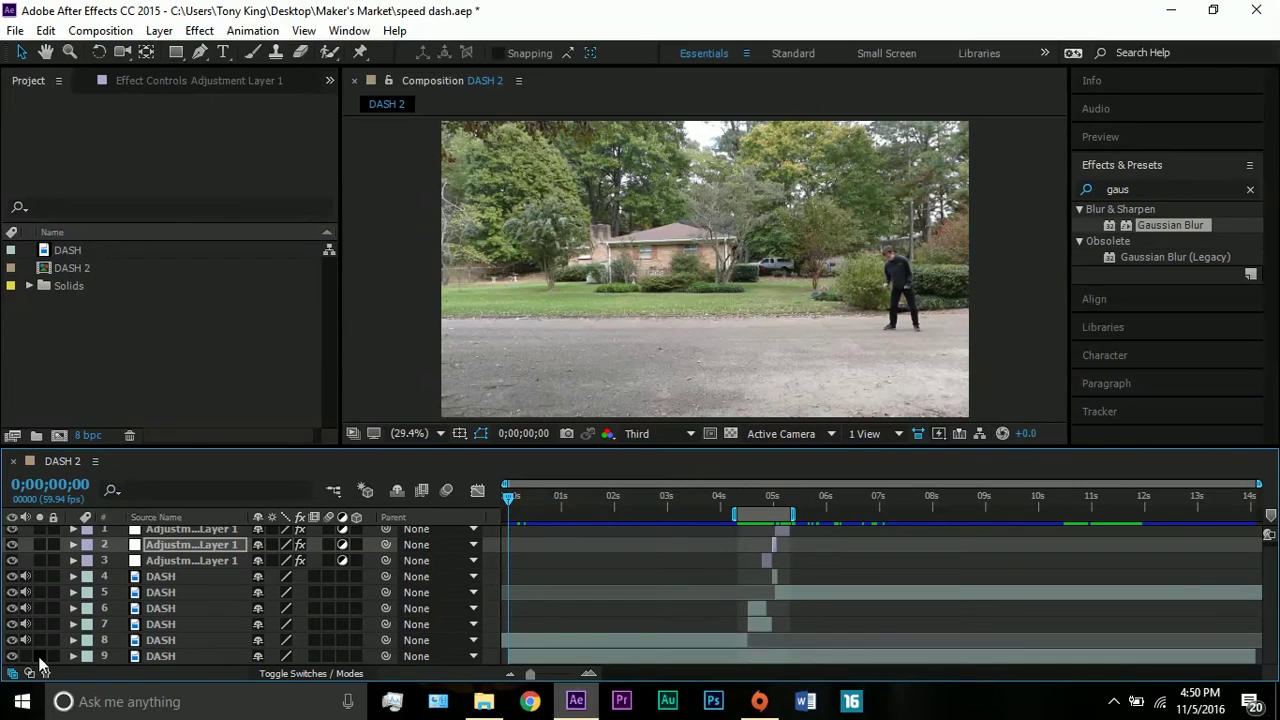
click(35, 650)
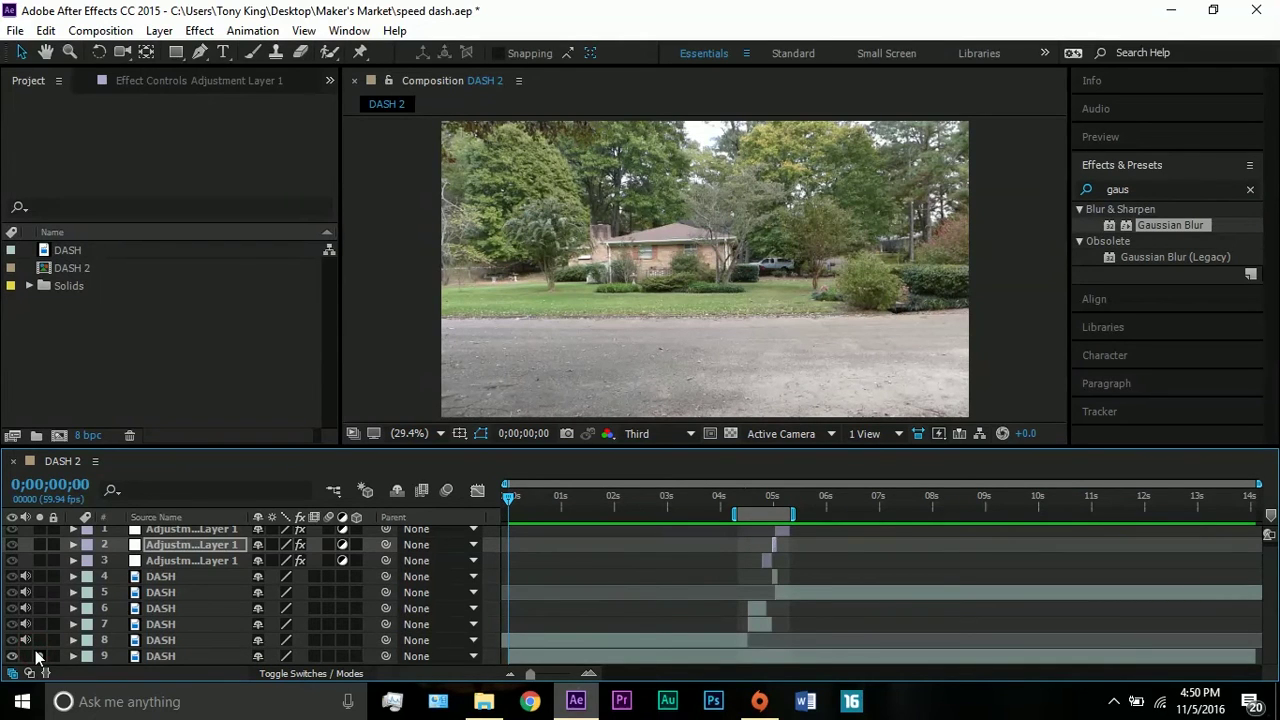
click(38, 650)
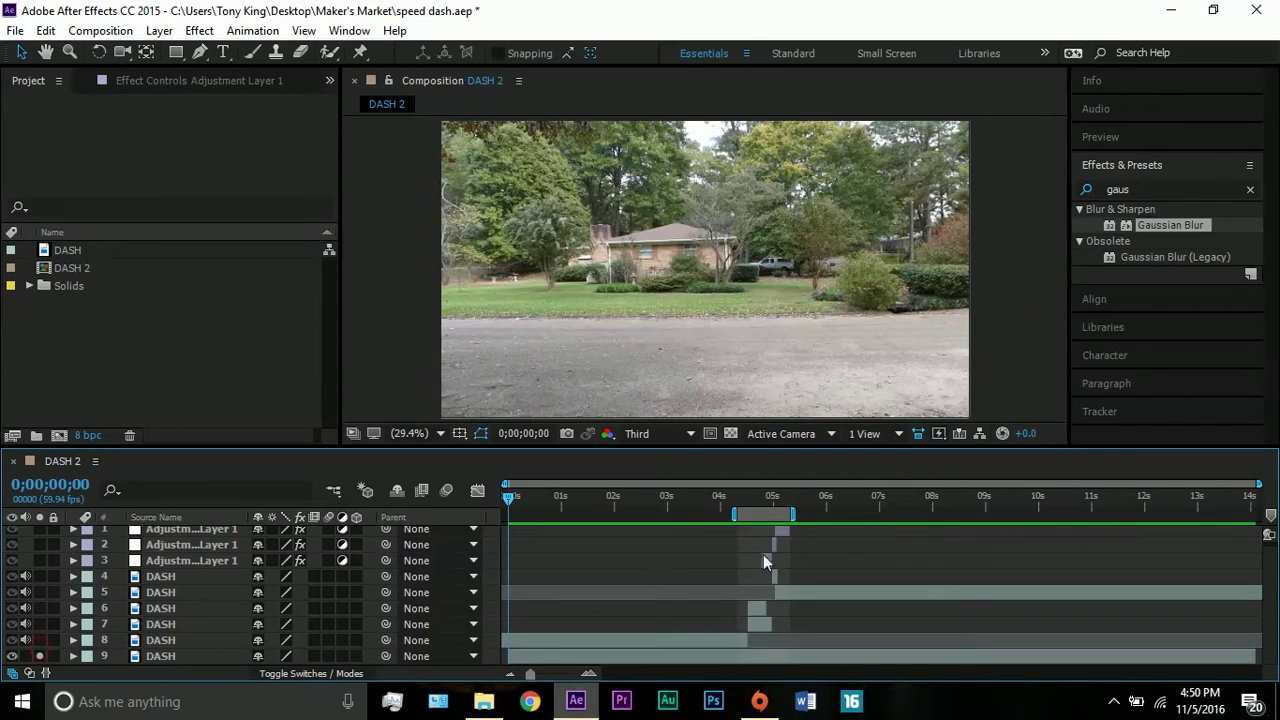
click(40, 651)
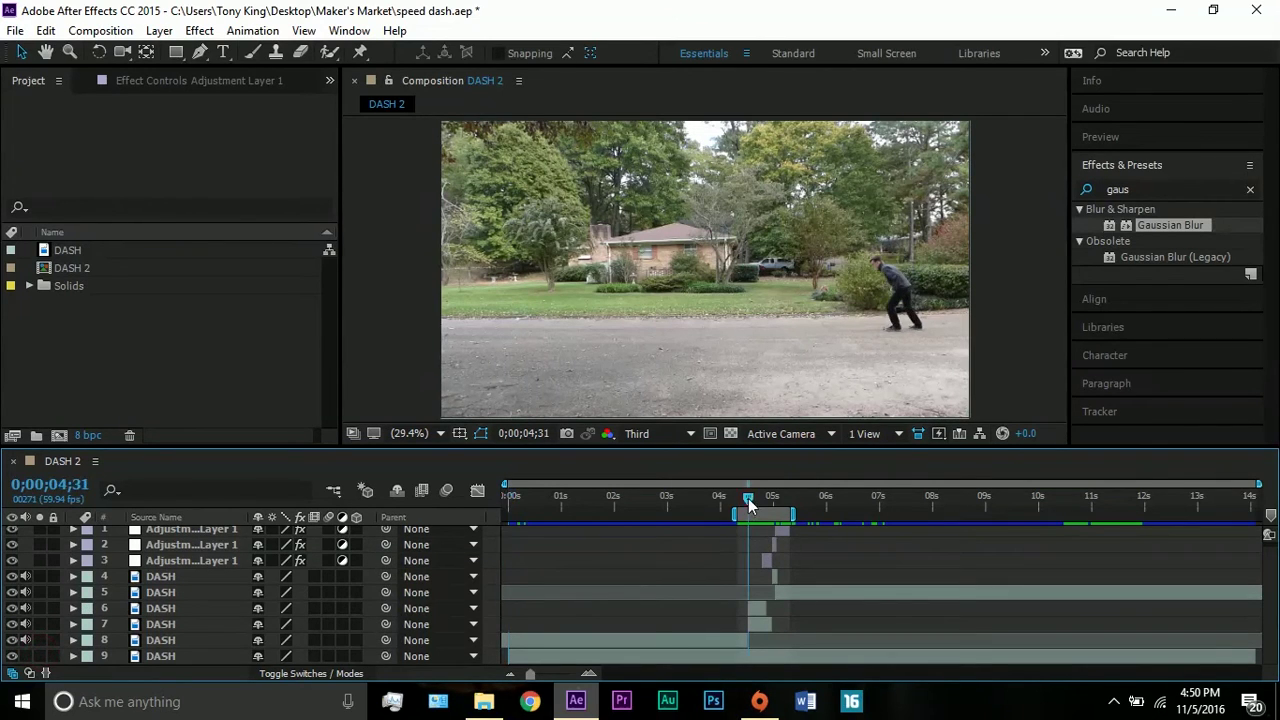
mouse_move(748, 498)
mouse_down()
mouse_move(638, 515)
mouse_move(759, 509)
mouse_up()
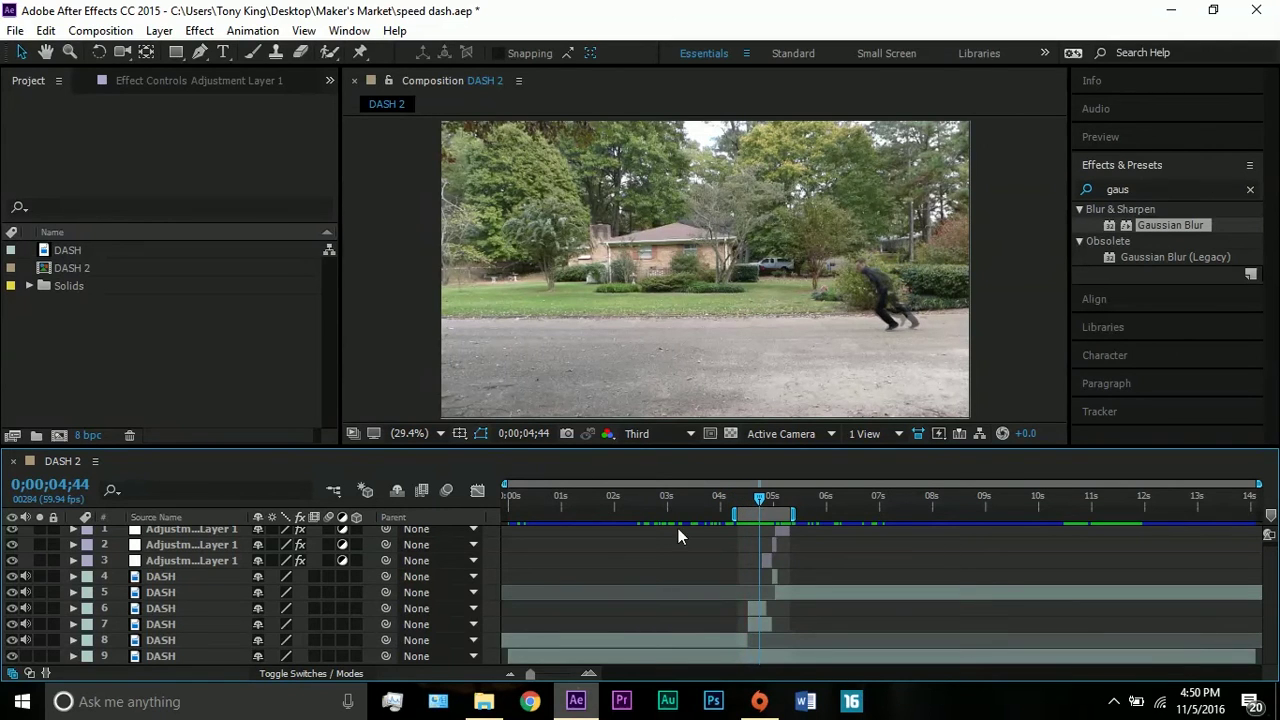
Check layer 8 soloed, then scrub to 4;53 and show layer 7's Time Remap keyframes.
click(40, 640)
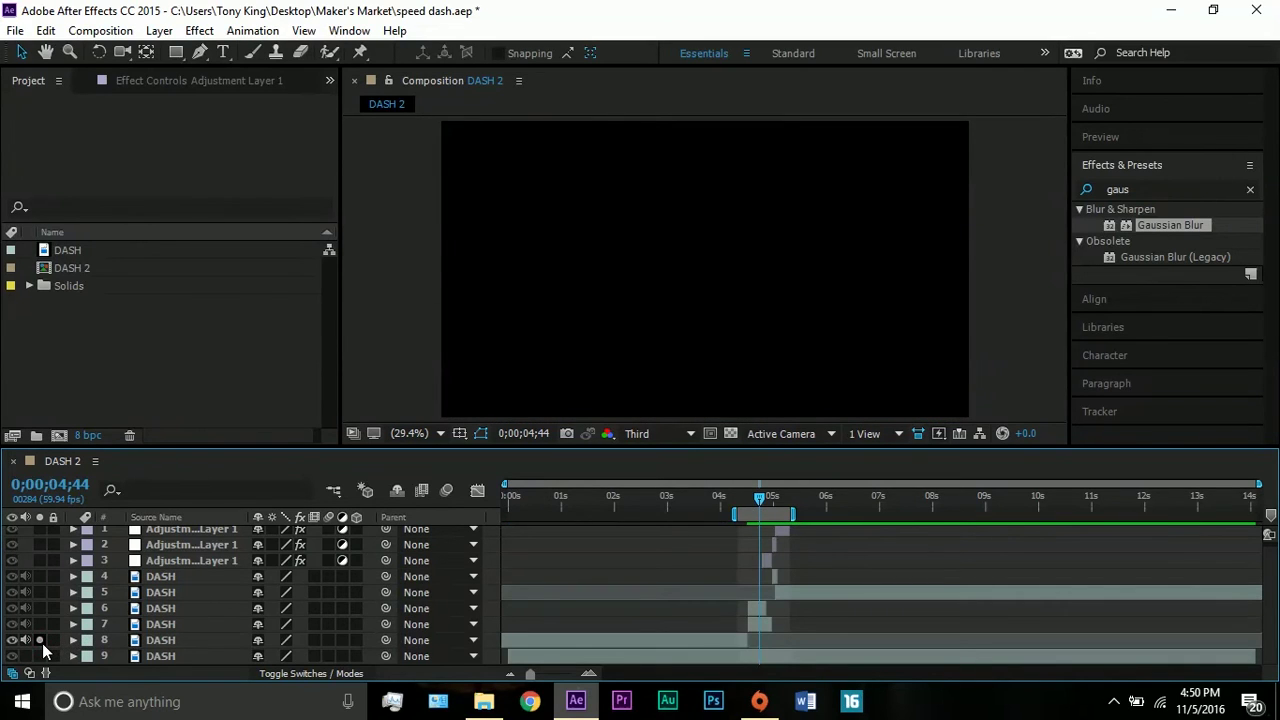
click(754, 621)
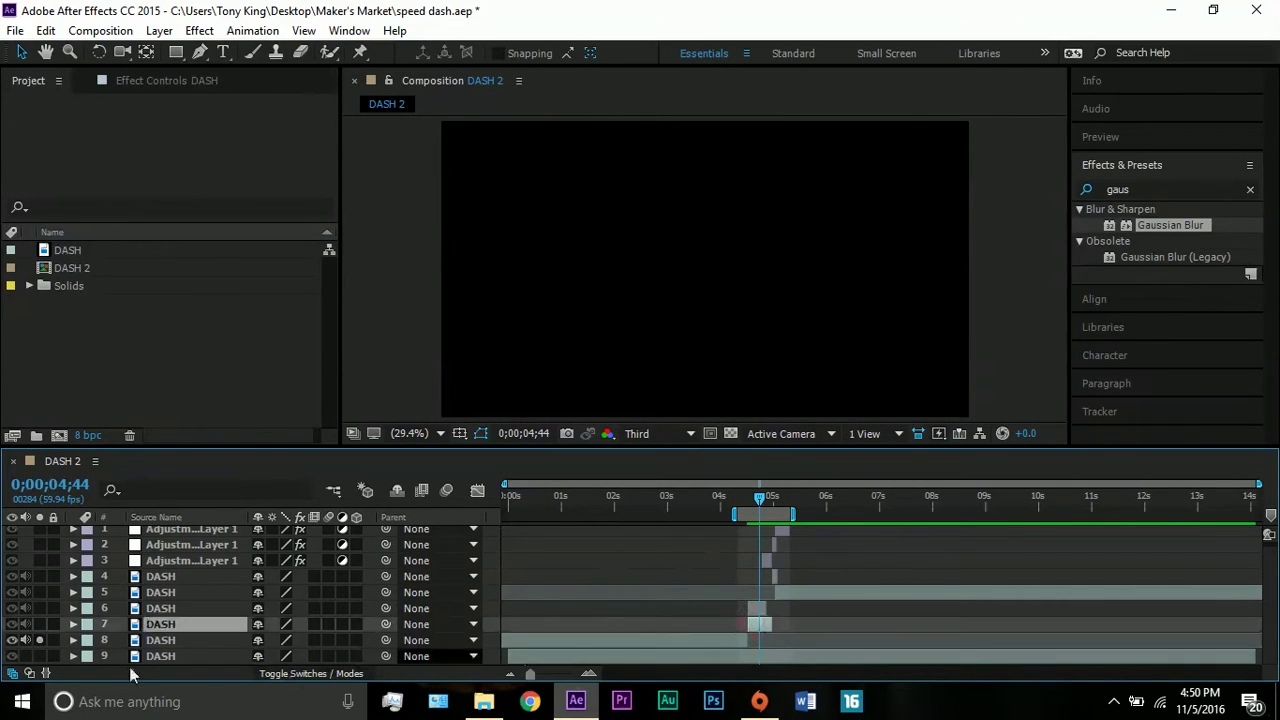
click(41, 640)
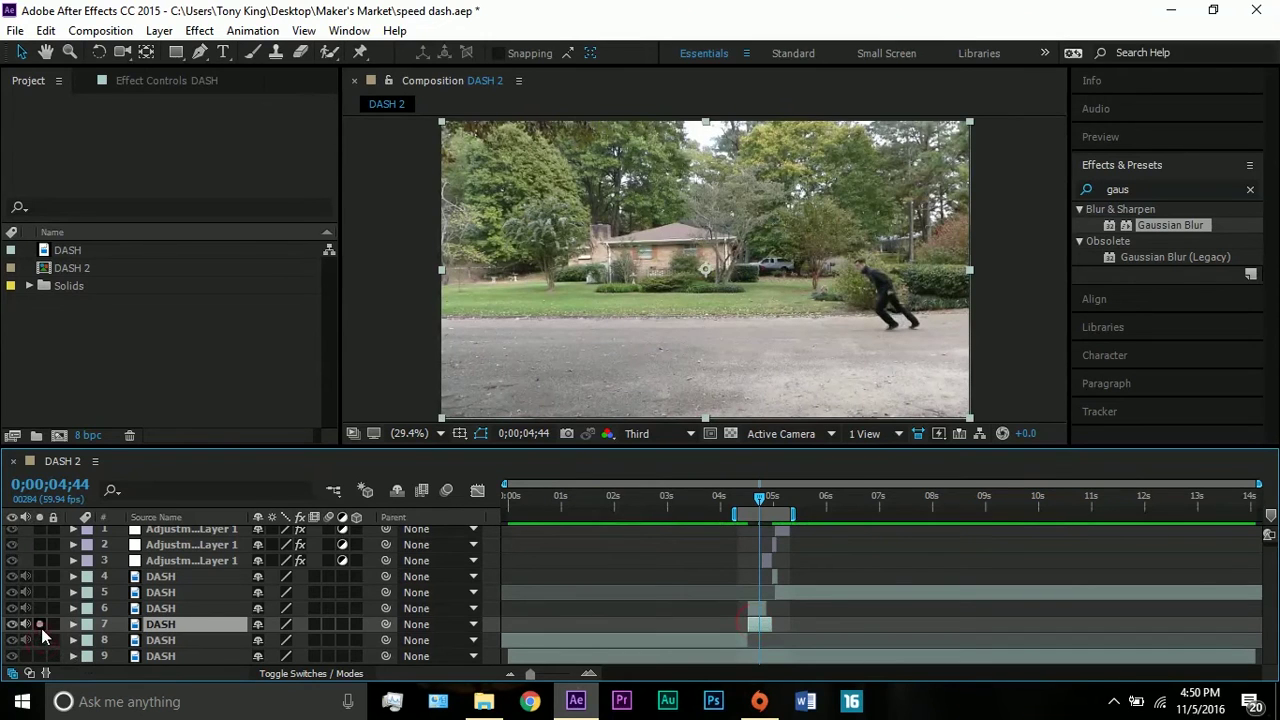
mouse_move(754, 496)
mouse_down()
mouse_move(741, 499)
mouse_move(768, 497)
mouse_move(746, 508)
mouse_move(769, 505)
mouse_up()
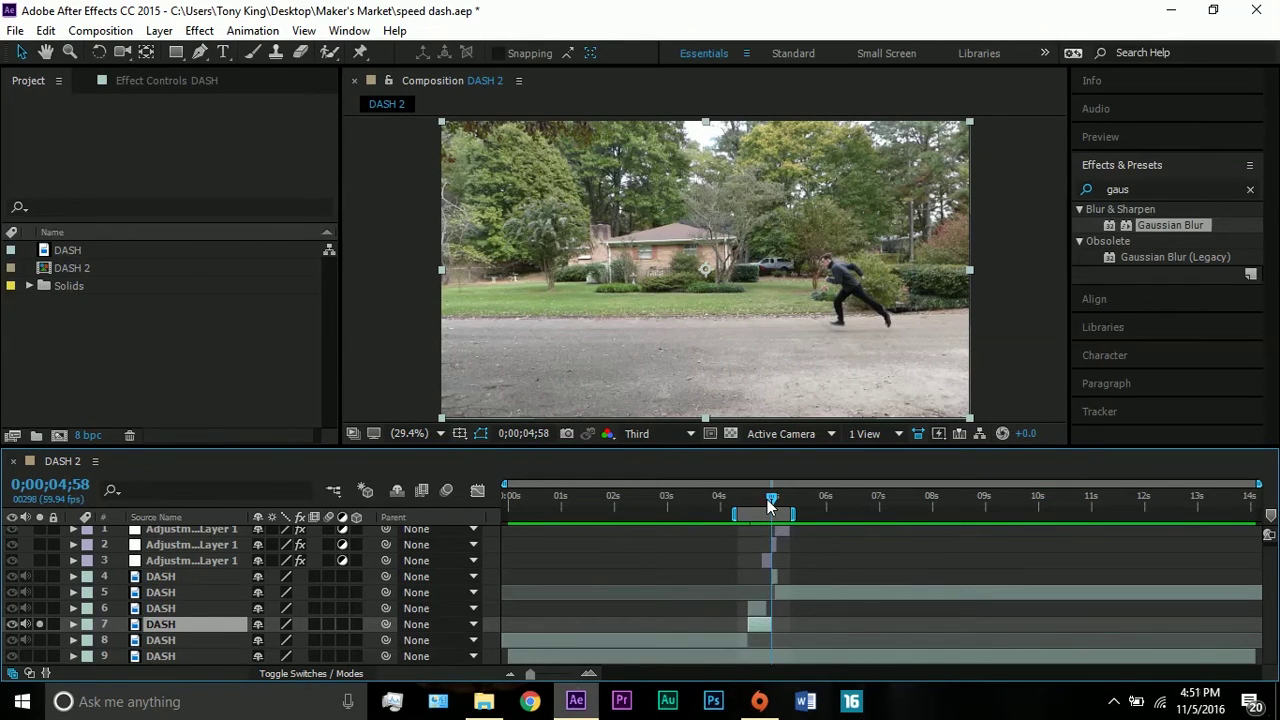
drag(767, 499, 763, 499)
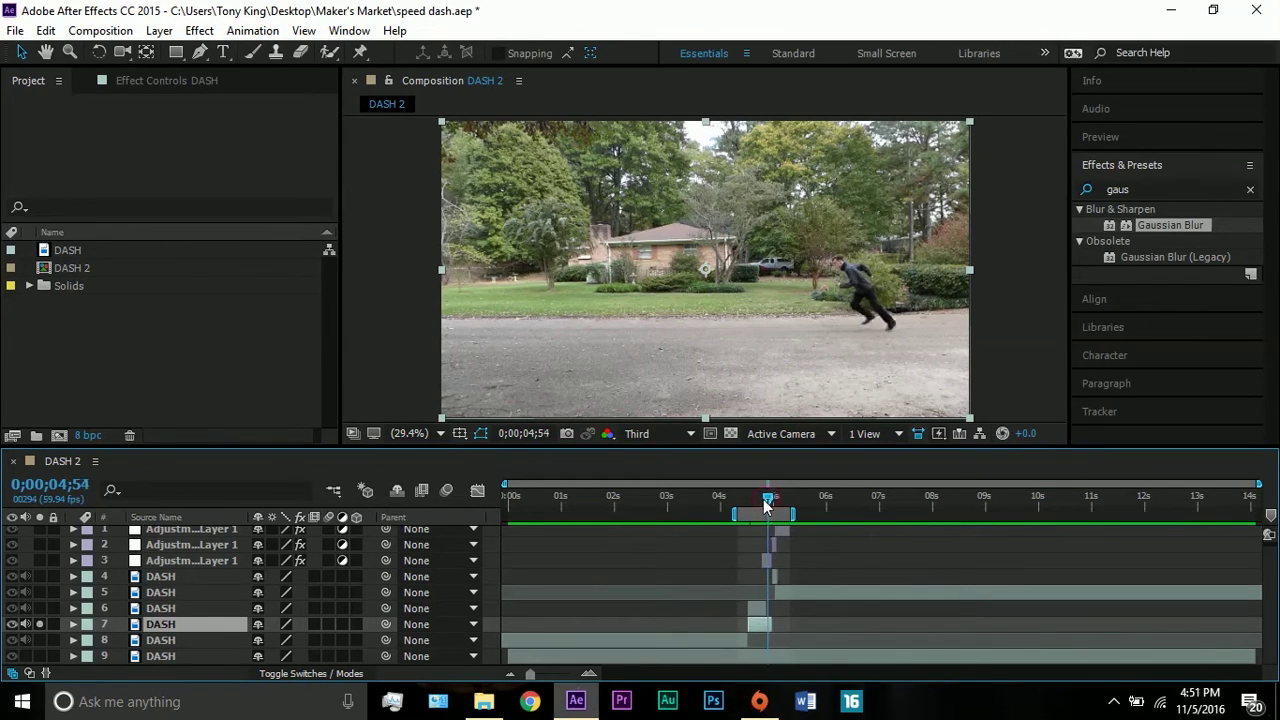
click(72, 624)
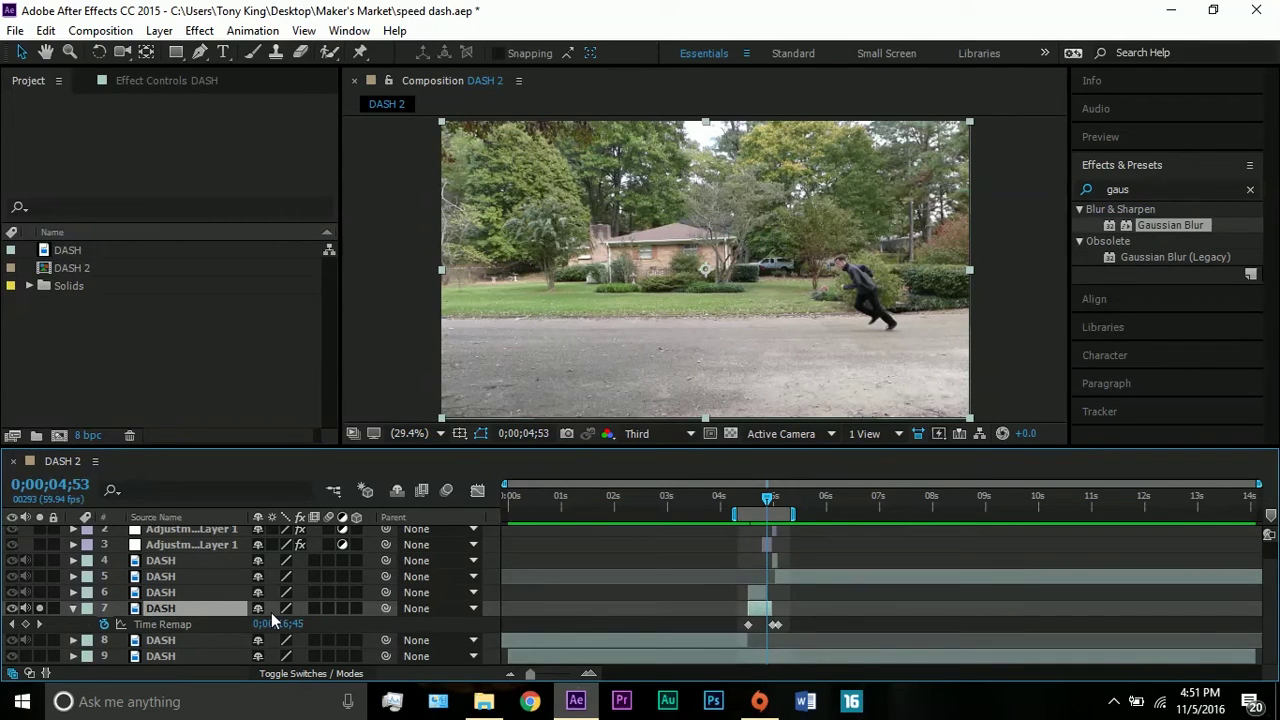
click(72, 608)
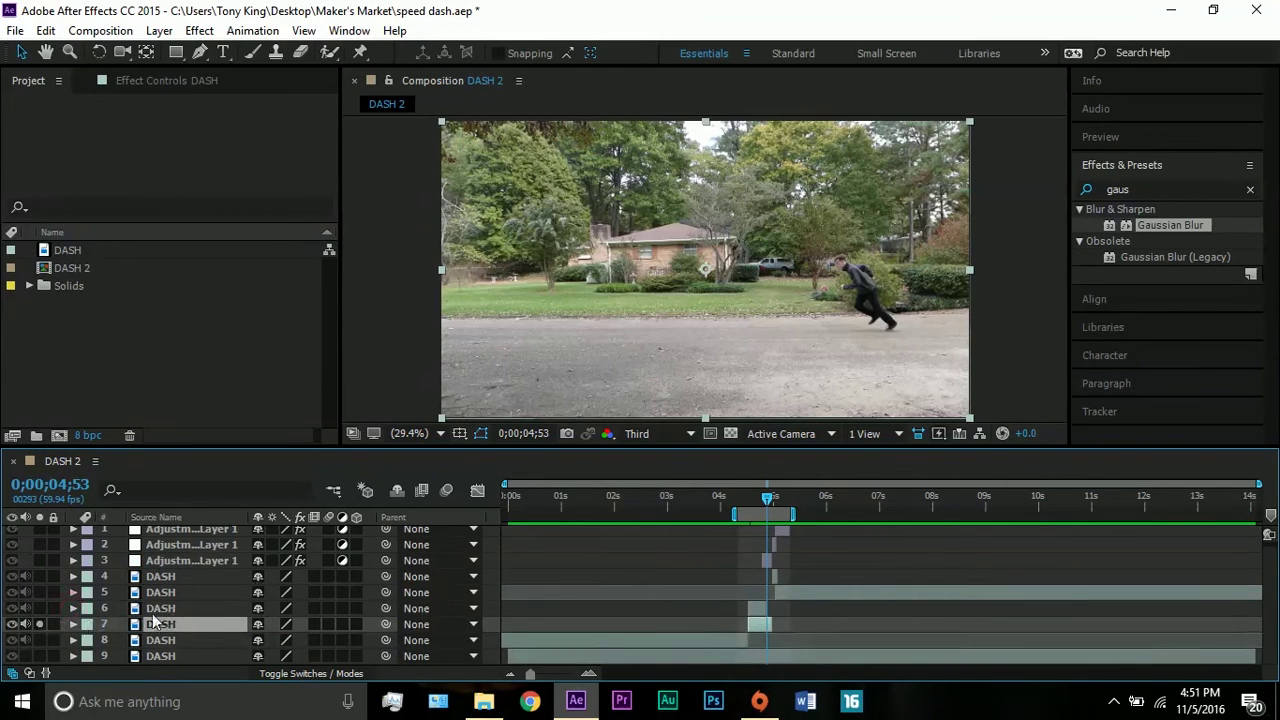
drag(771, 499, 760, 499)
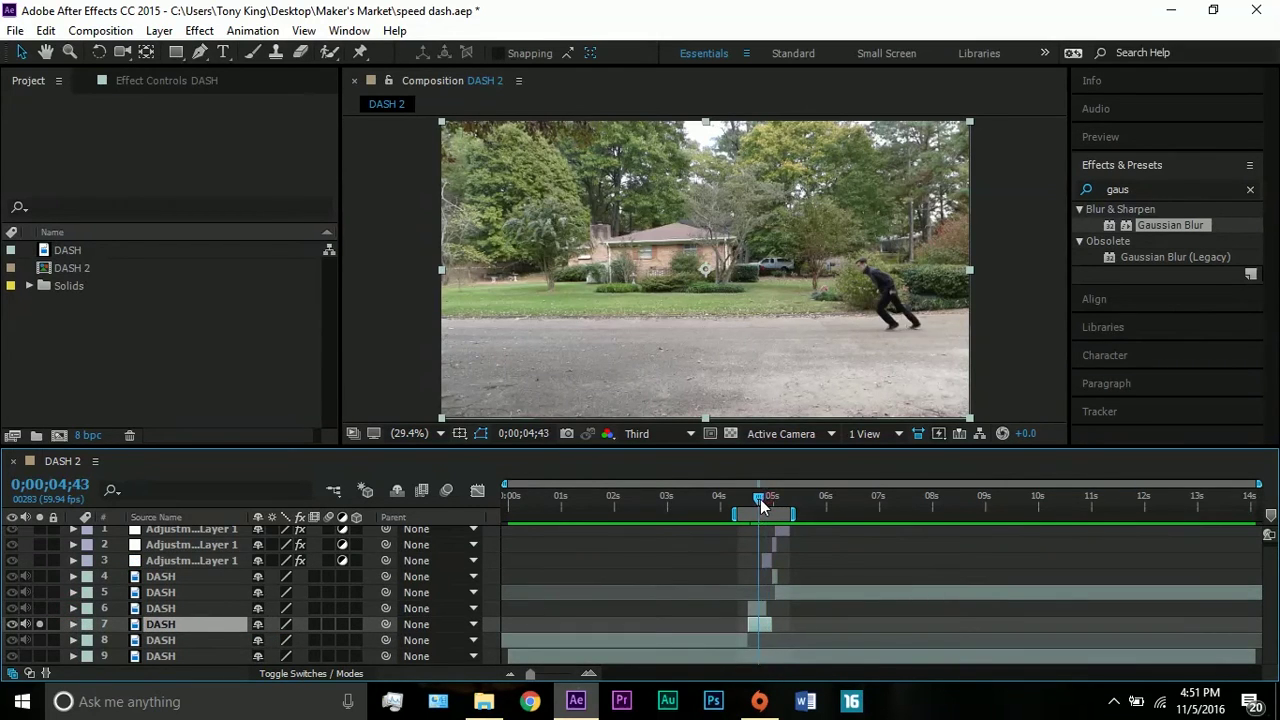
click(180, 608)
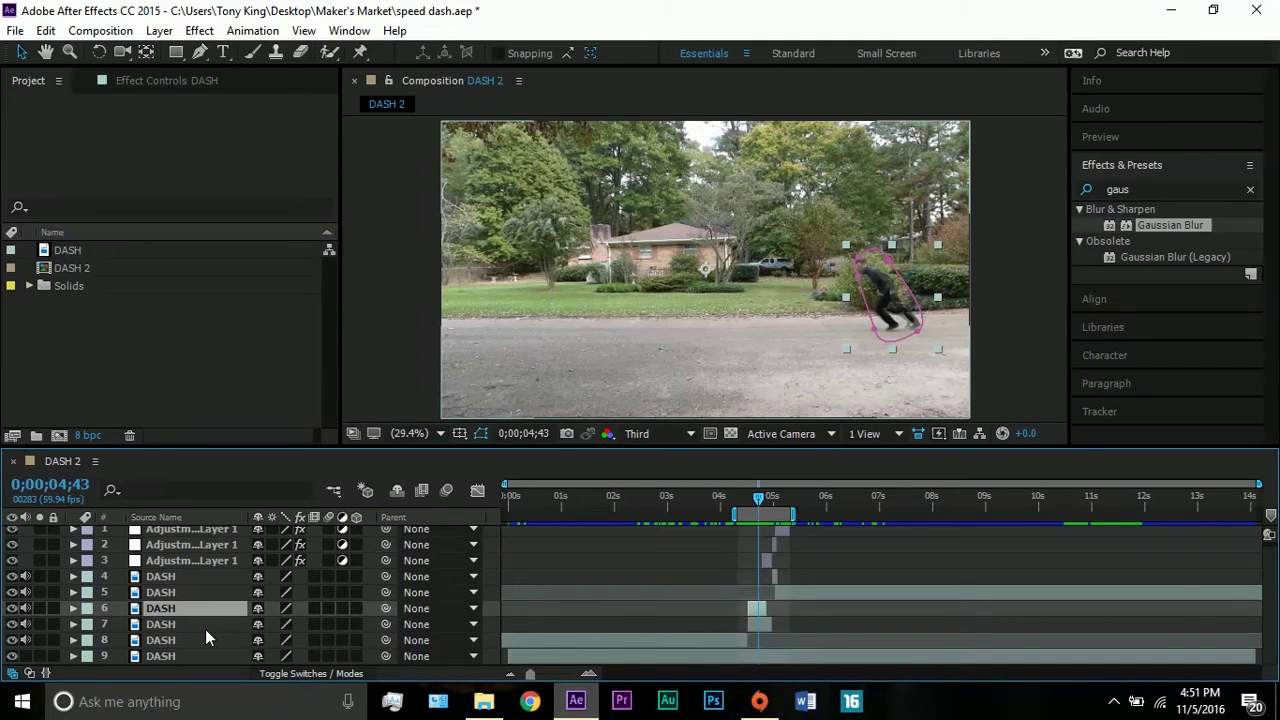
key(Return)
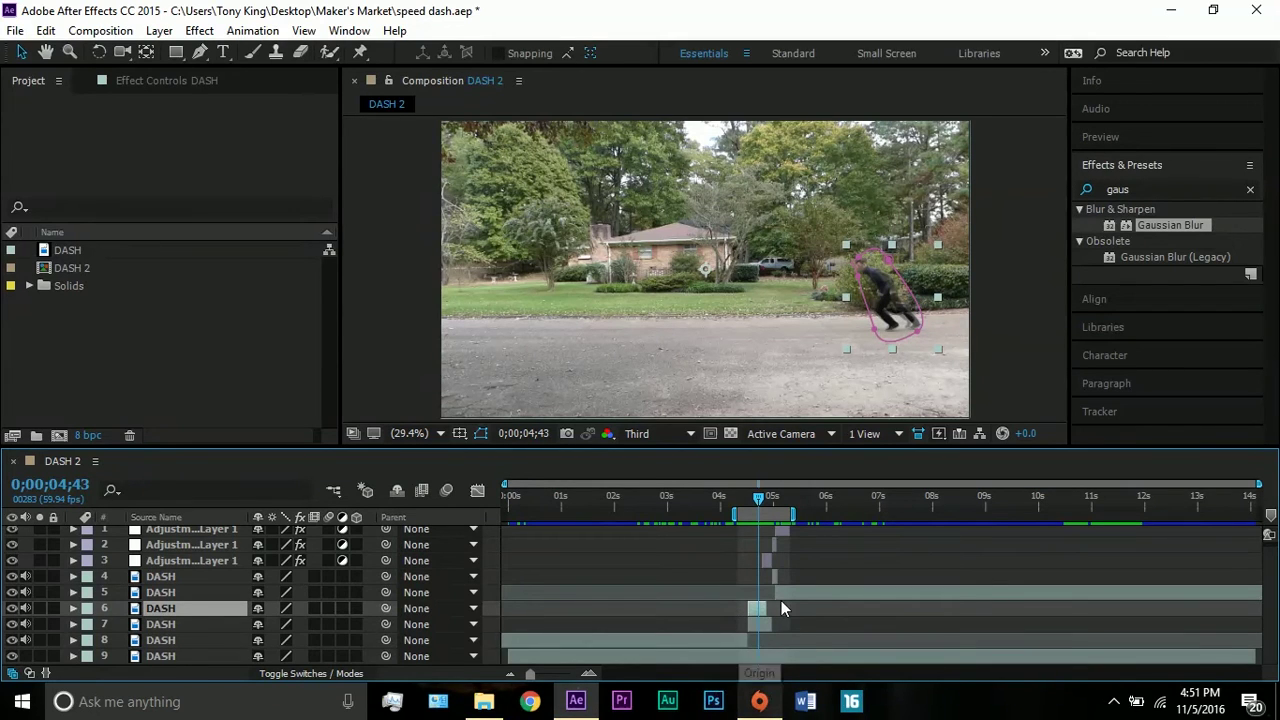
drag(530, 673, 568, 673)
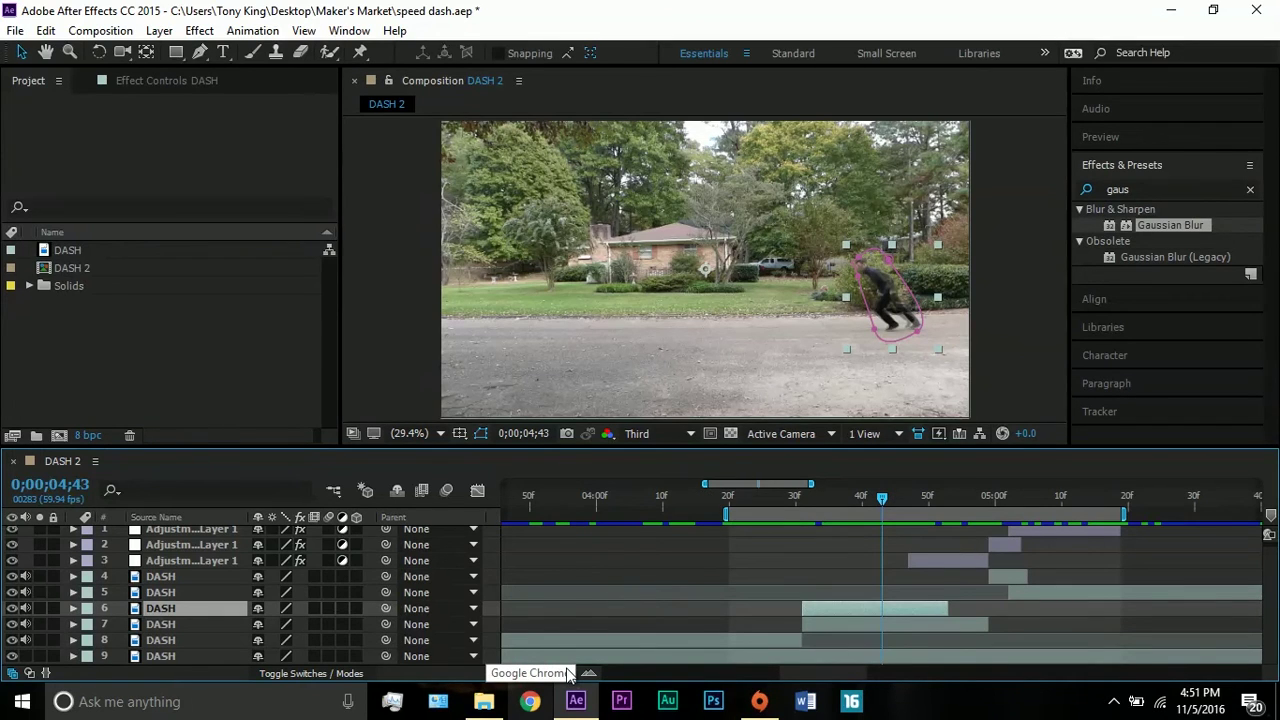
click(901, 499)
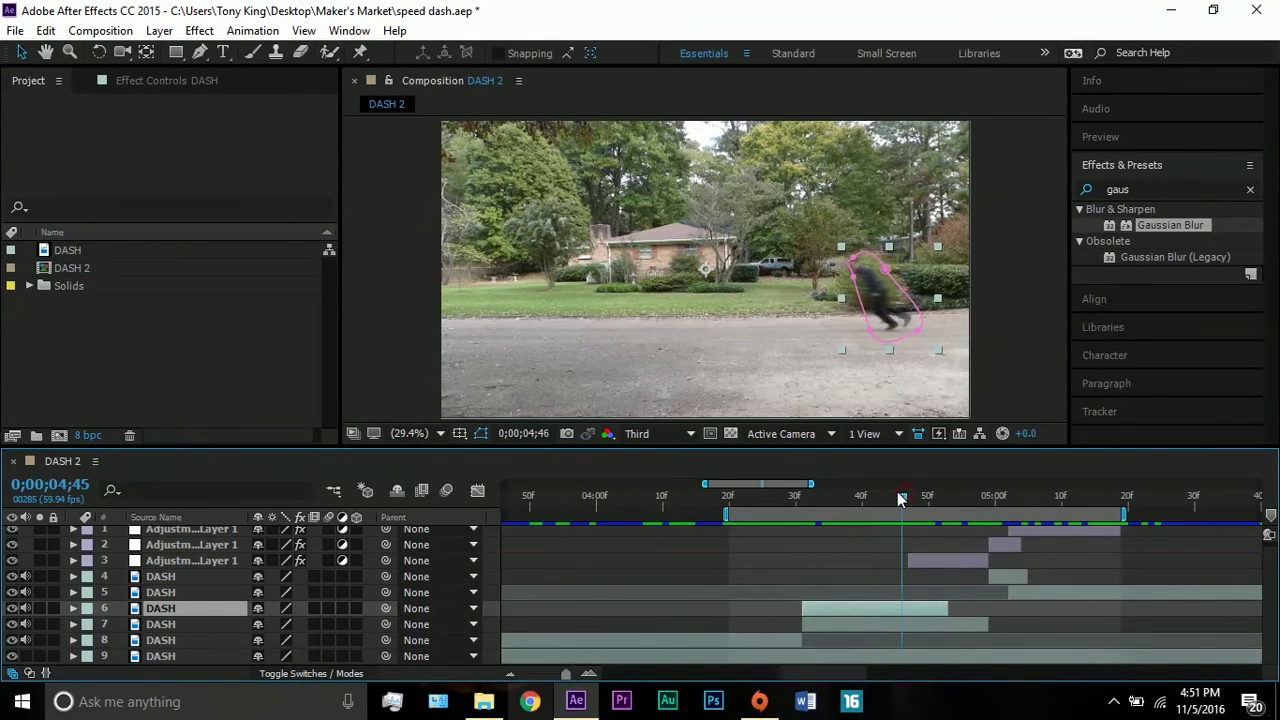
drag(901, 499, 847, 512)
click(828, 500)
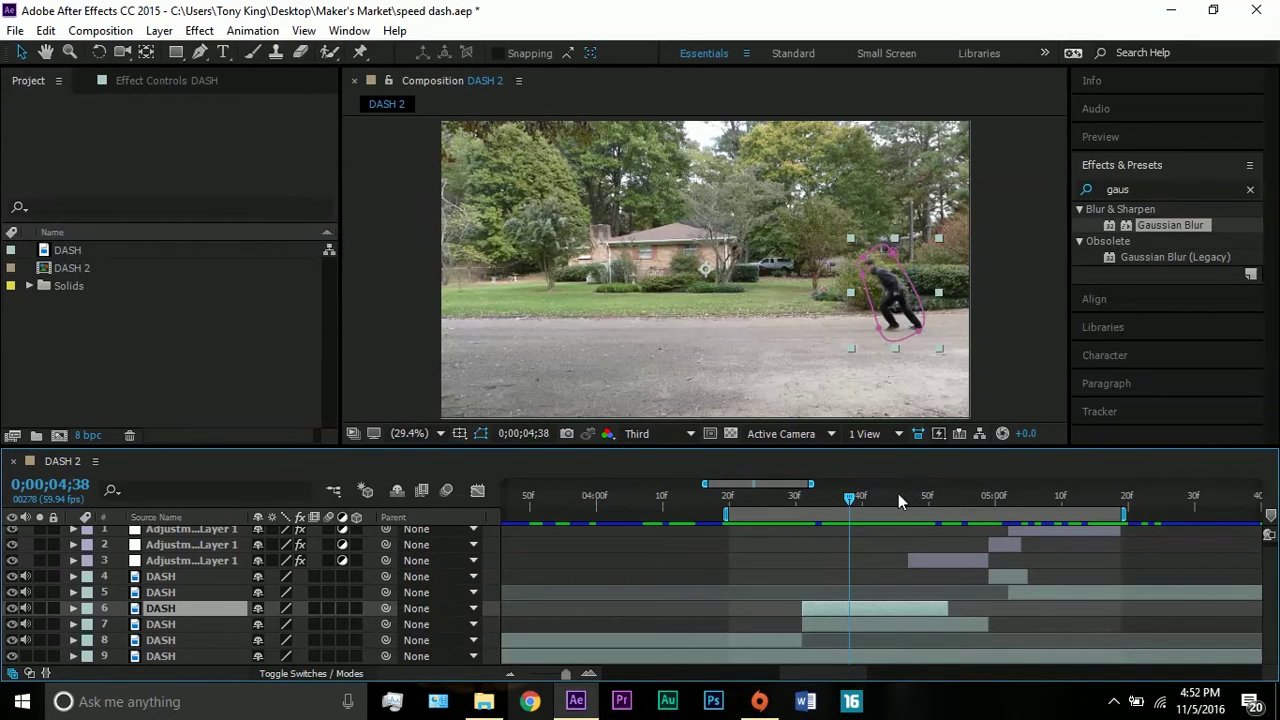
Scrub through the dash from about 4;49 to 4;56 to check the blurred runner.
drag(898, 493, 935, 497)
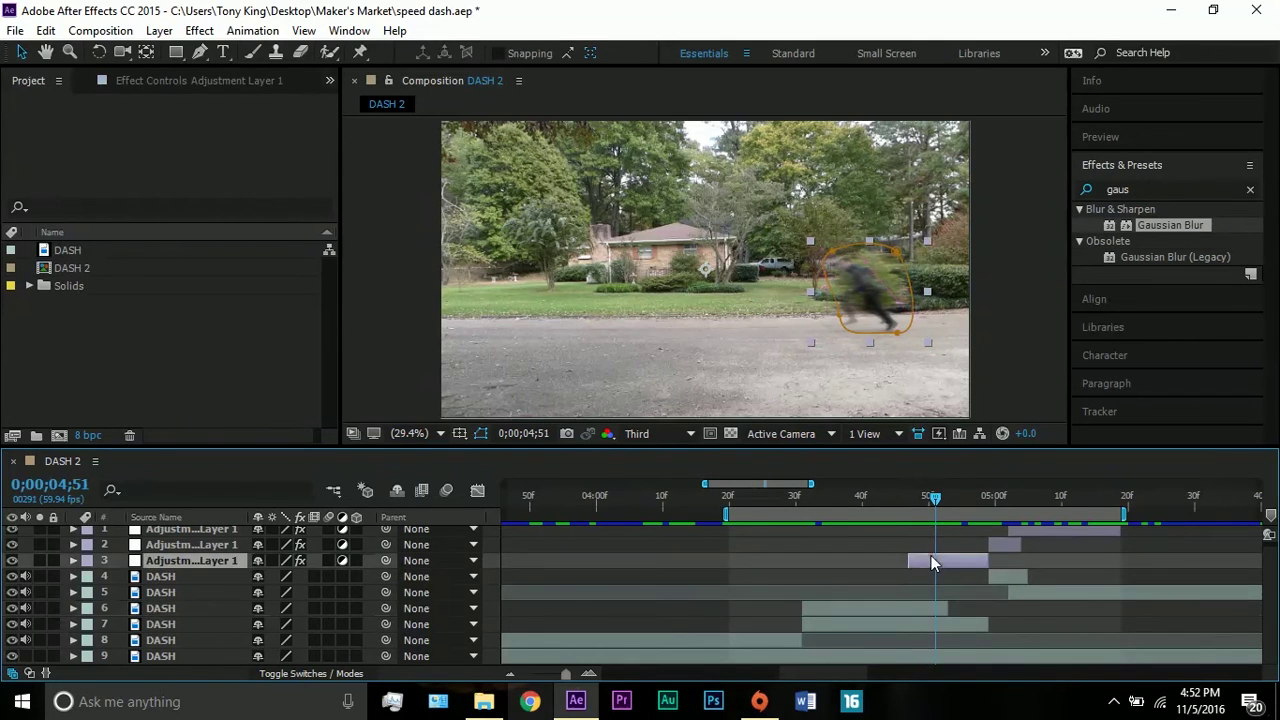
mouse_move(935, 498)
mouse_down()
mouse_move(913, 498)
mouse_move(986, 498)
mouse_move(905, 498)
mouse_move(941, 498)
mouse_up()
click(965, 501)
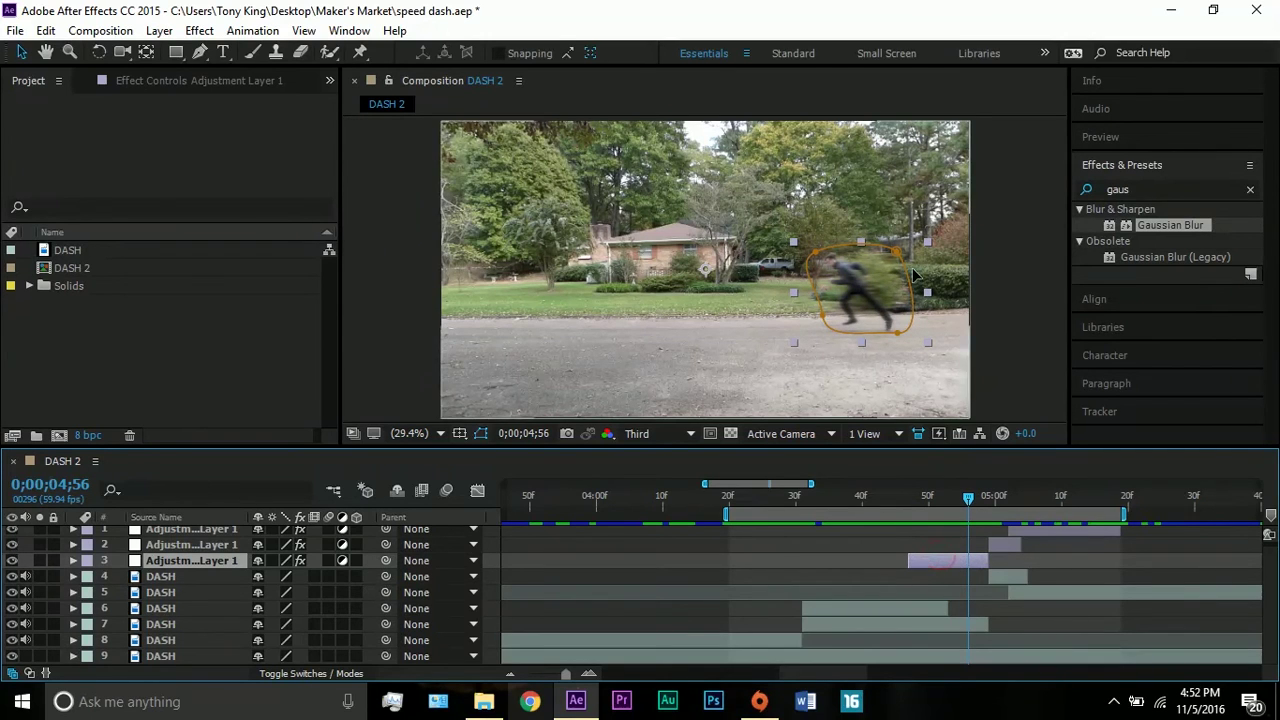
Show the adjustment layer's Mask Path keyframes, undo an accidental layer shift, and scrub back to 4;53.
key(m)
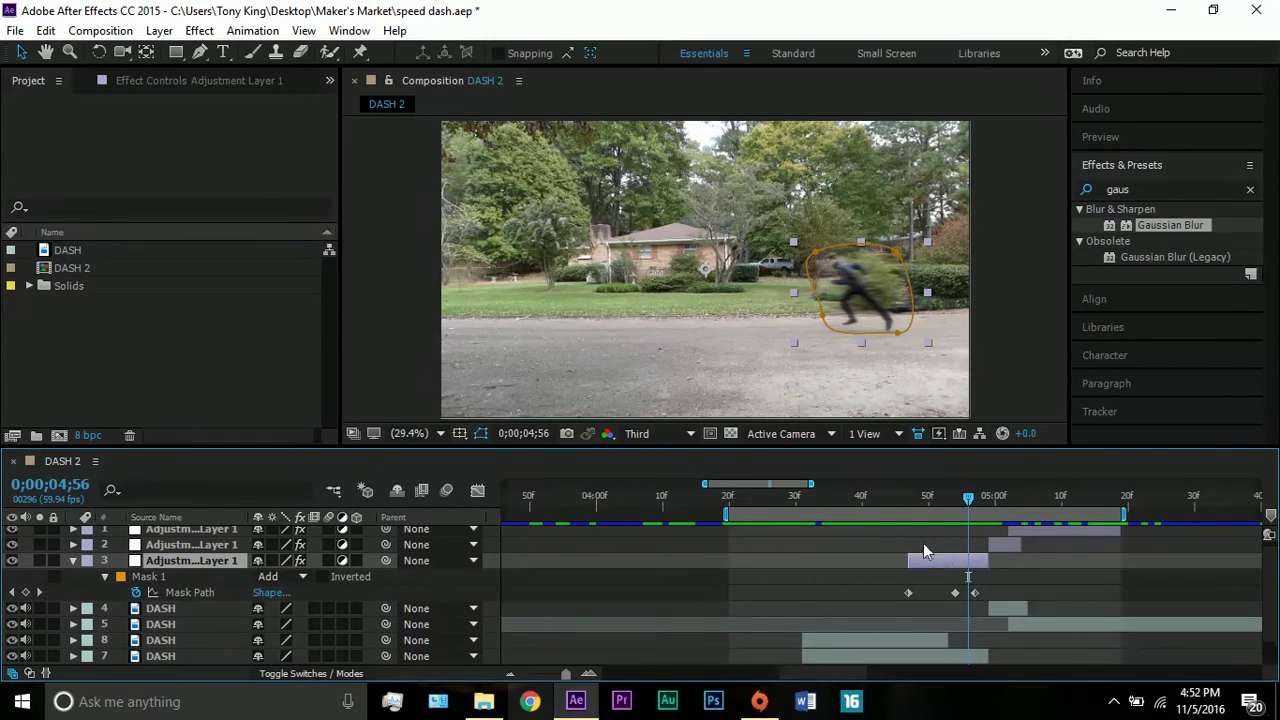
drag(966, 495, 941, 507)
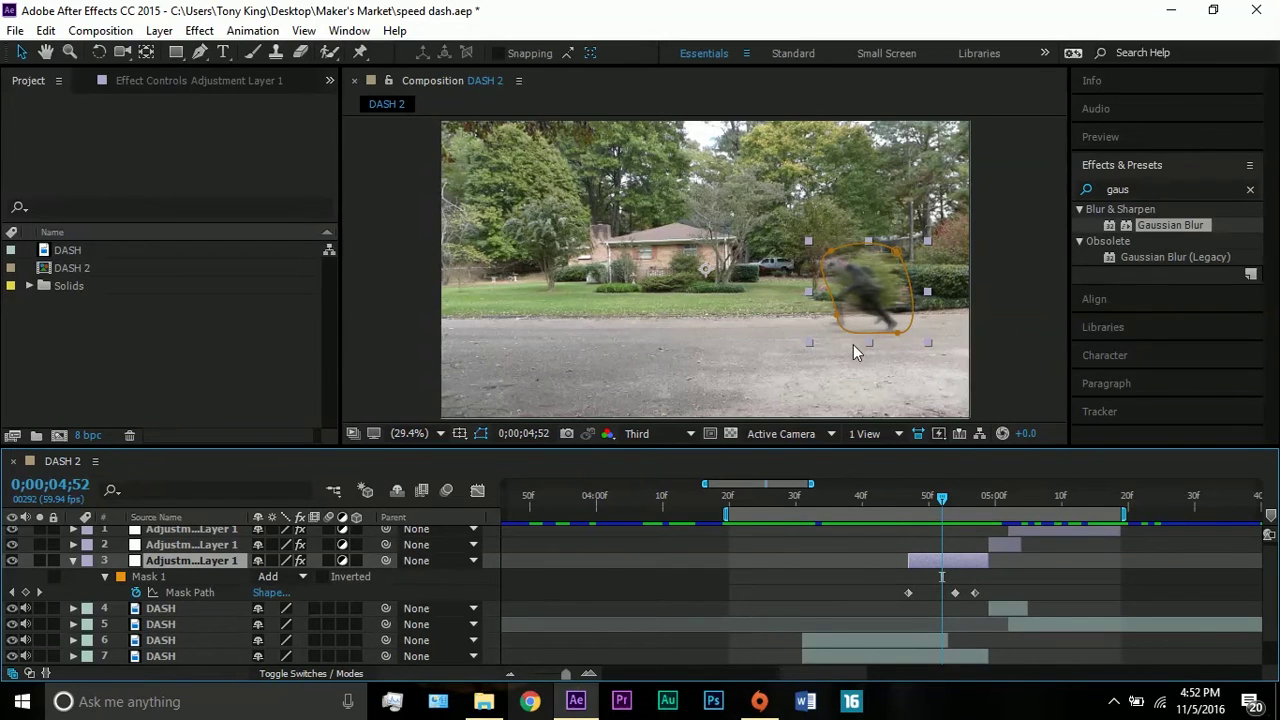
drag(829, 337, 826, 320)
key(ctrl+z)
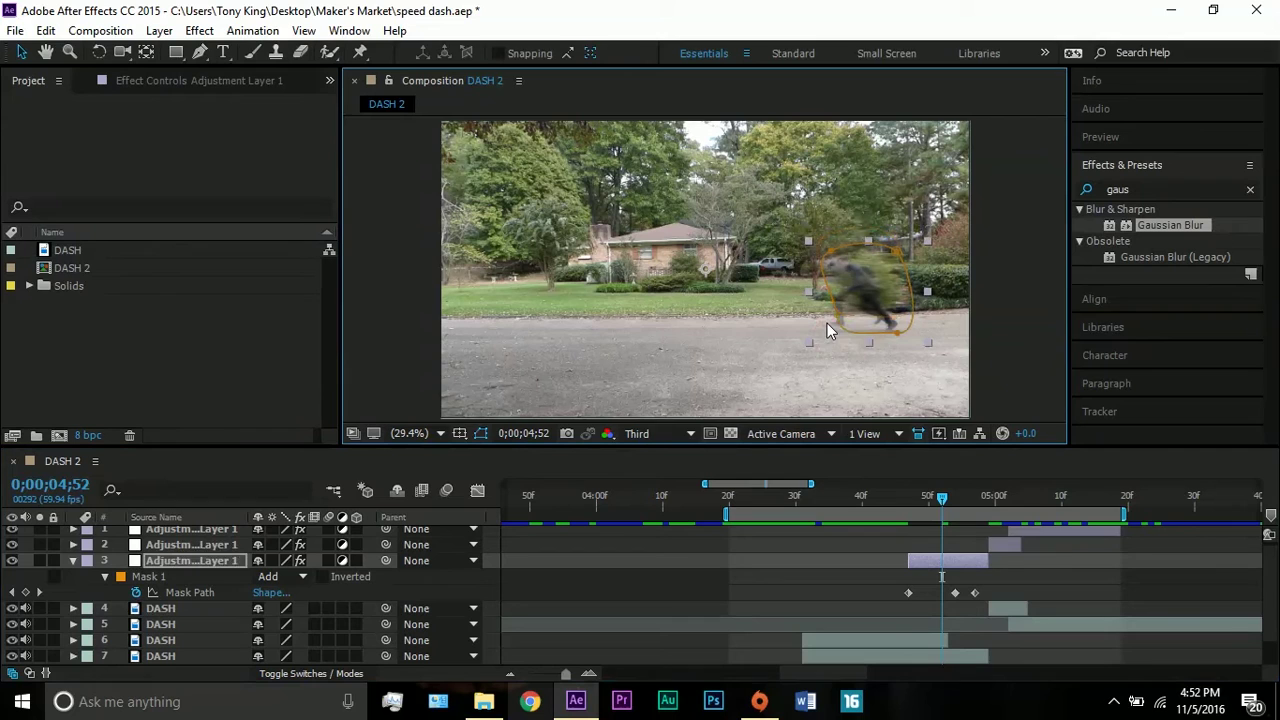
drag(940, 505, 908, 505)
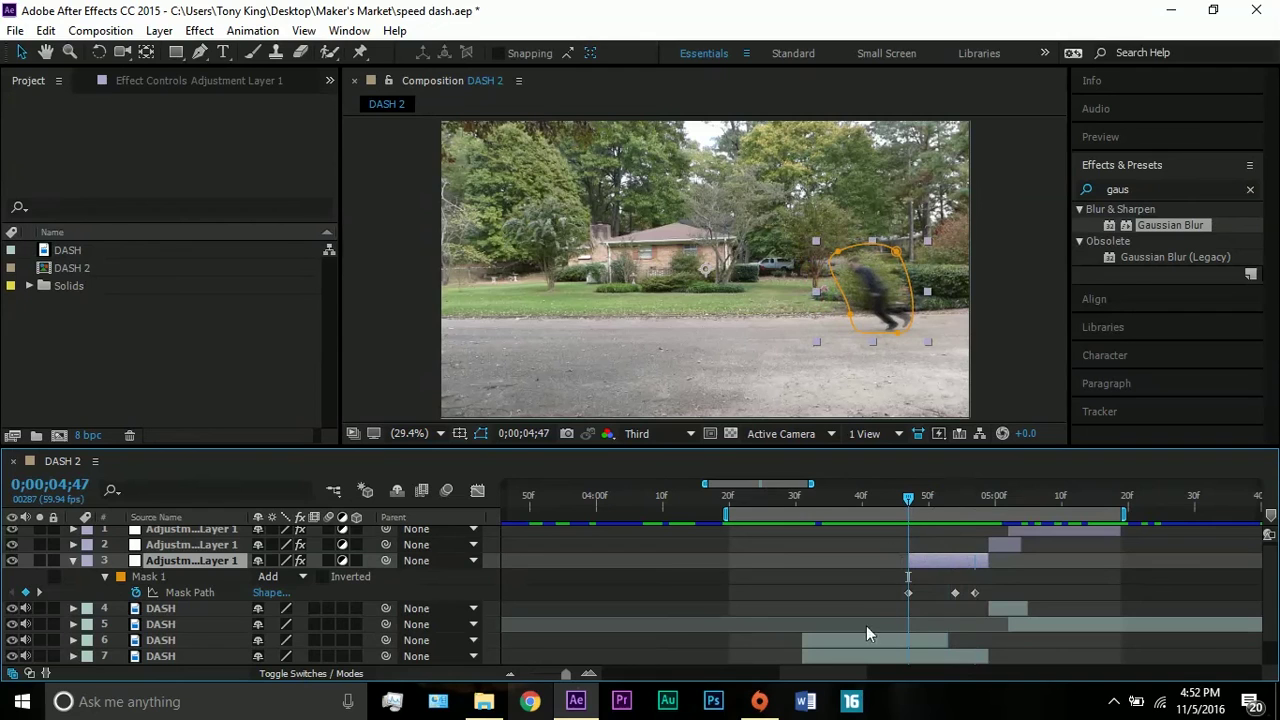
click(845, 640)
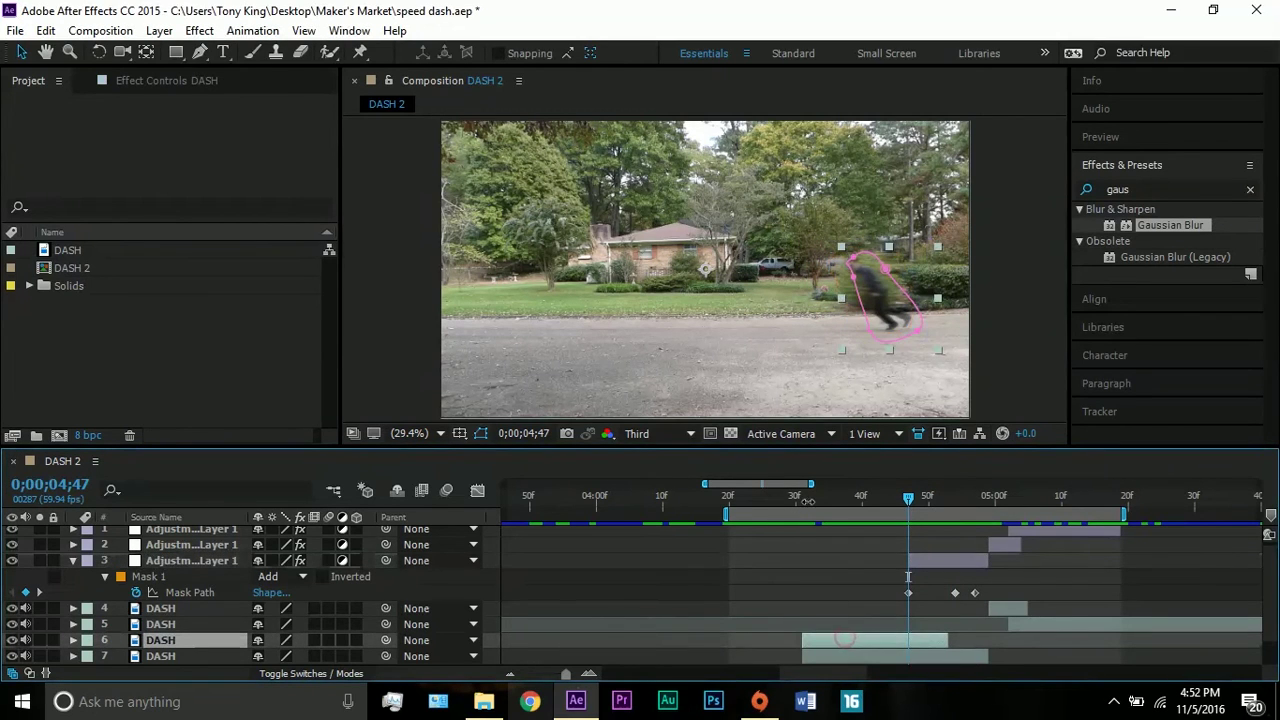
drag(822, 500, 852, 500)
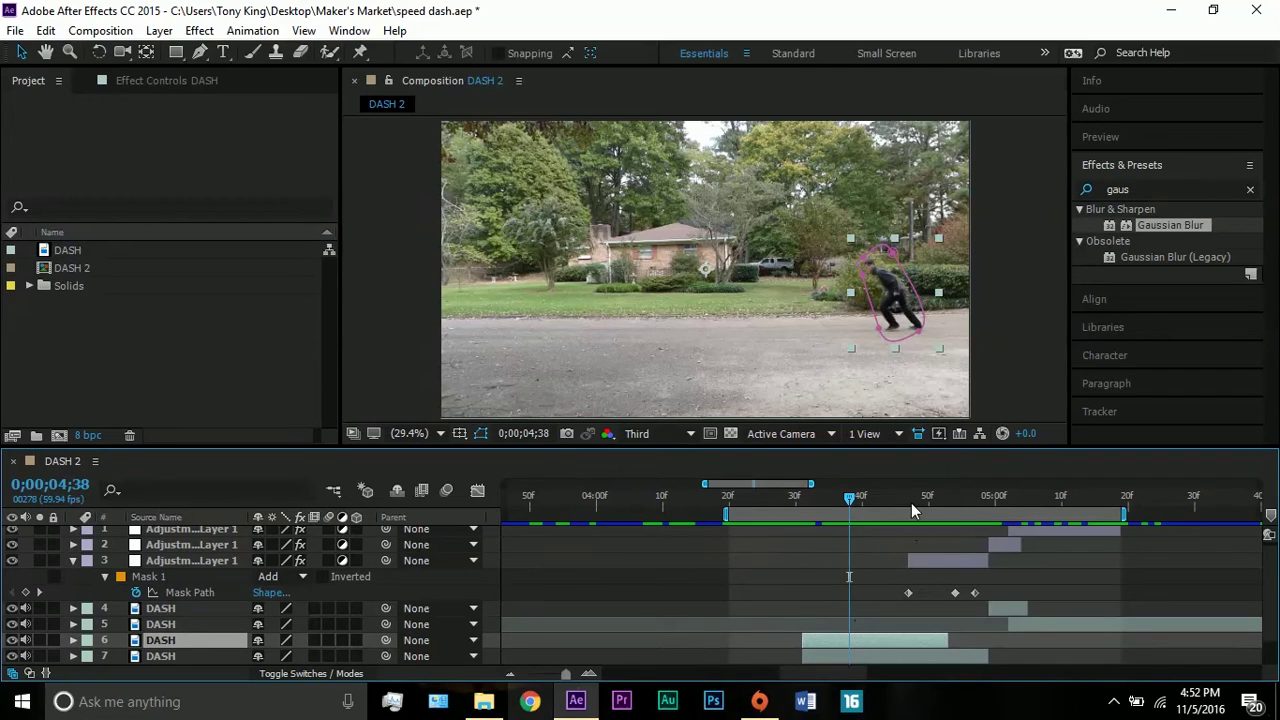
drag(911, 503, 922, 498)
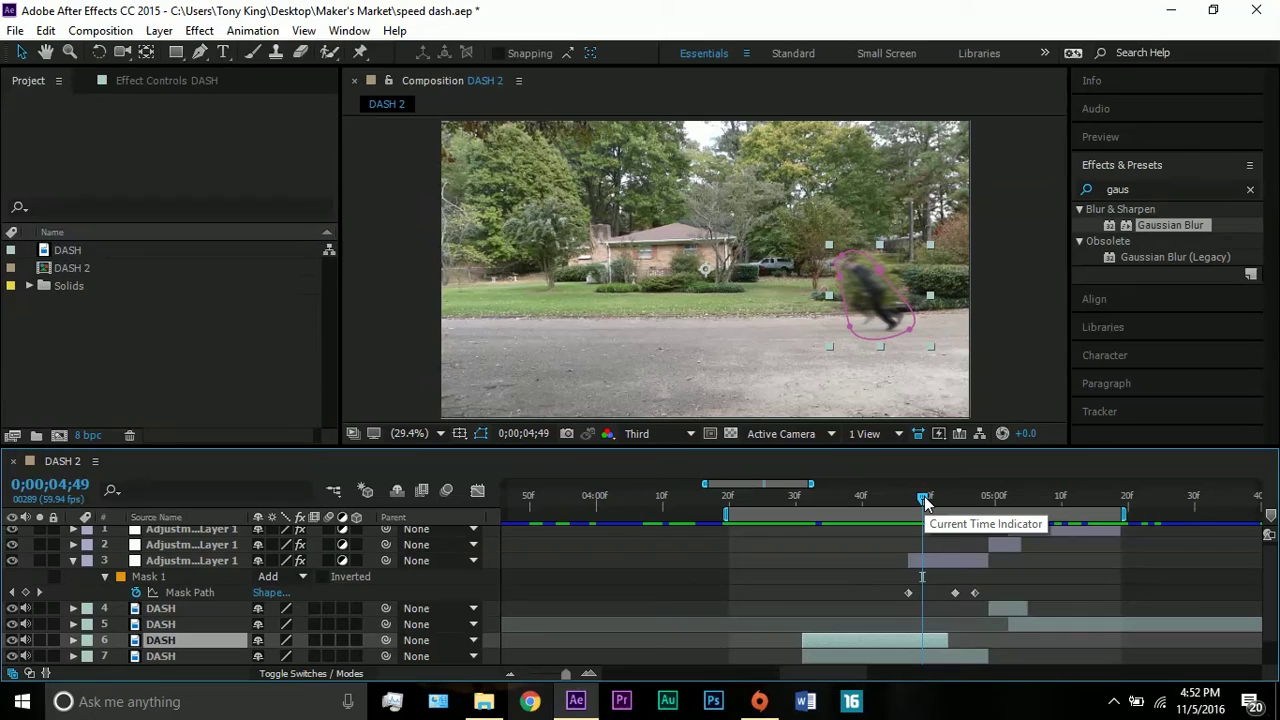
drag(905, 502, 876, 499)
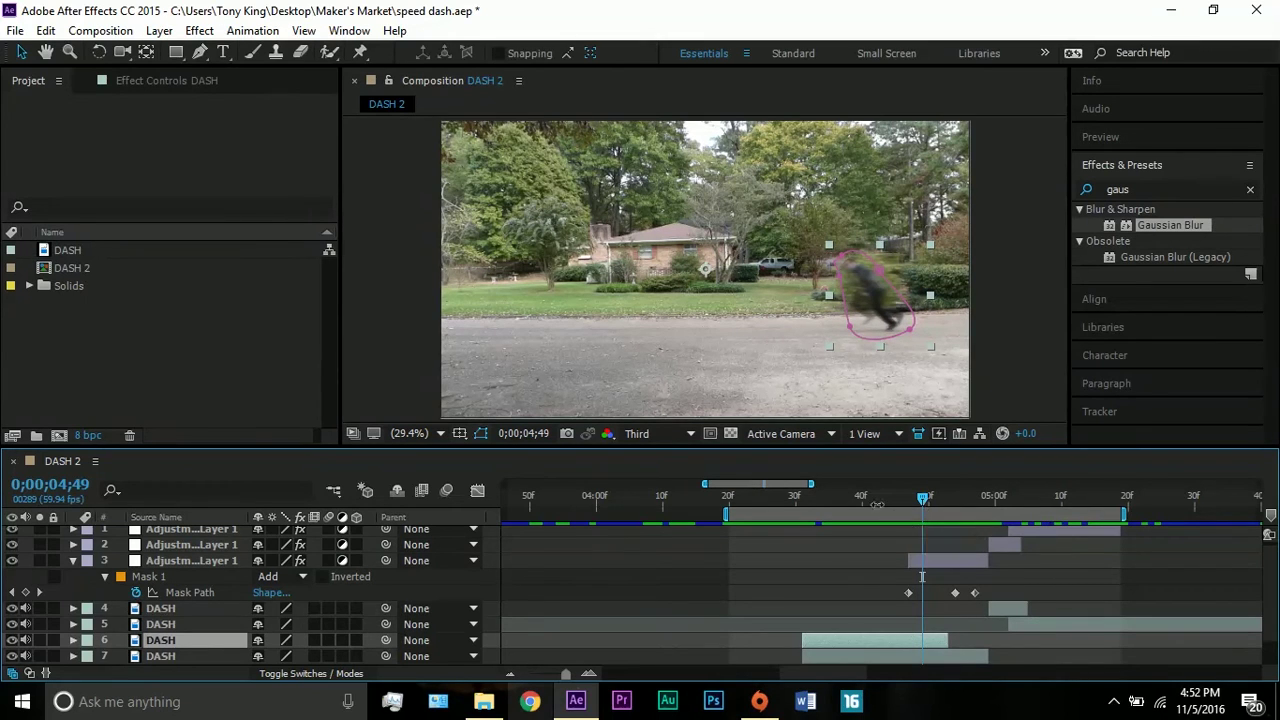
key(t)
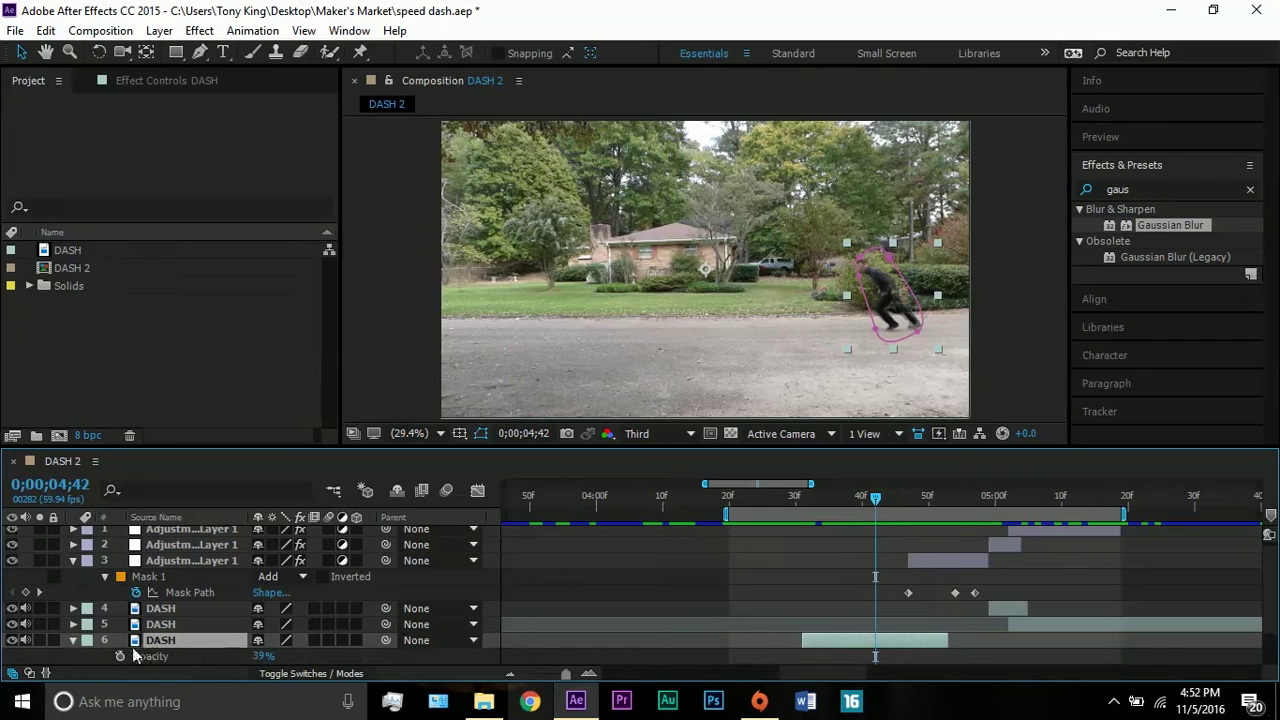
click(72, 643)
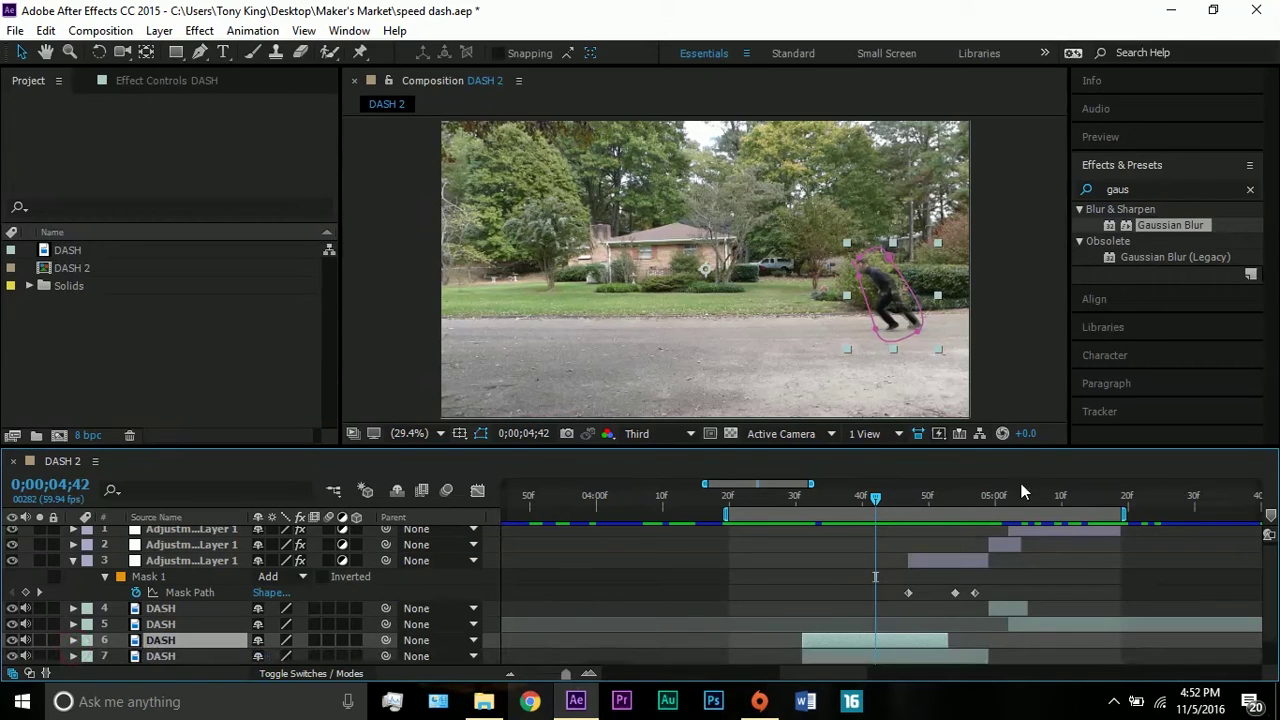
click(933, 498)
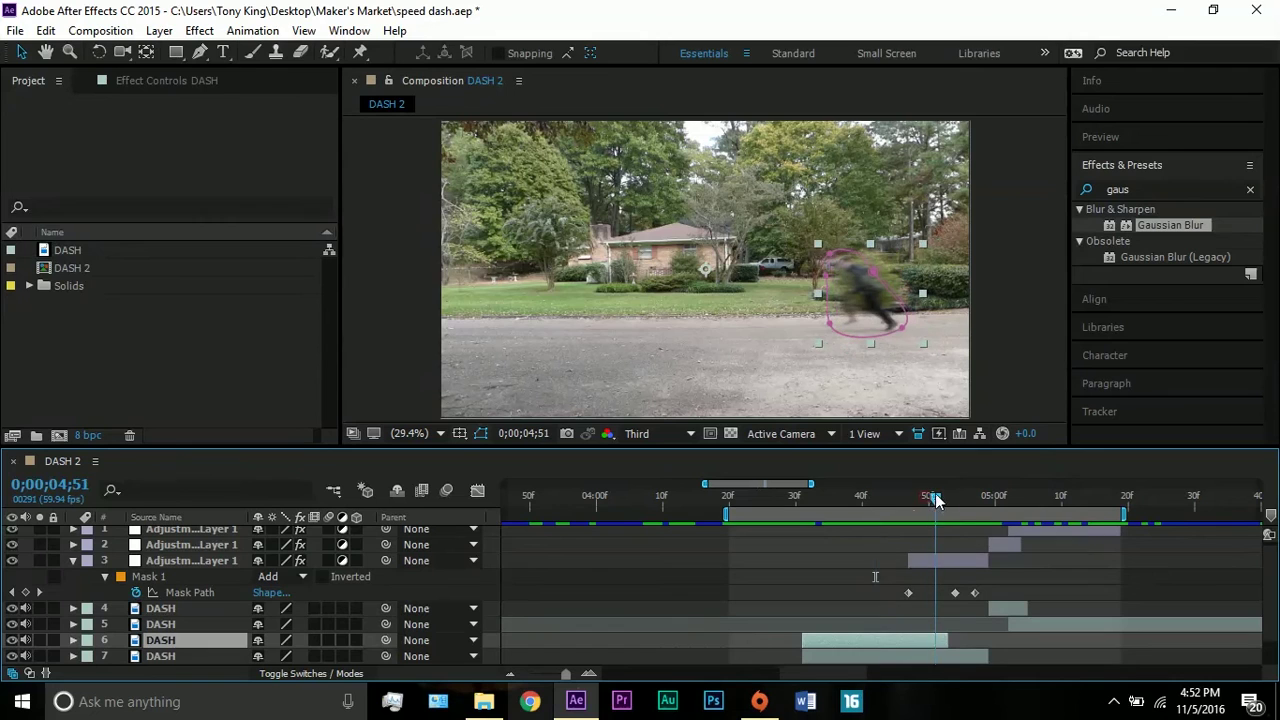
Show Gaussian Blur (Blurriness 34.4, Horizontal) in Effect Controls and expand Mask 1's feather, opacity and expansion.
click(940, 560)
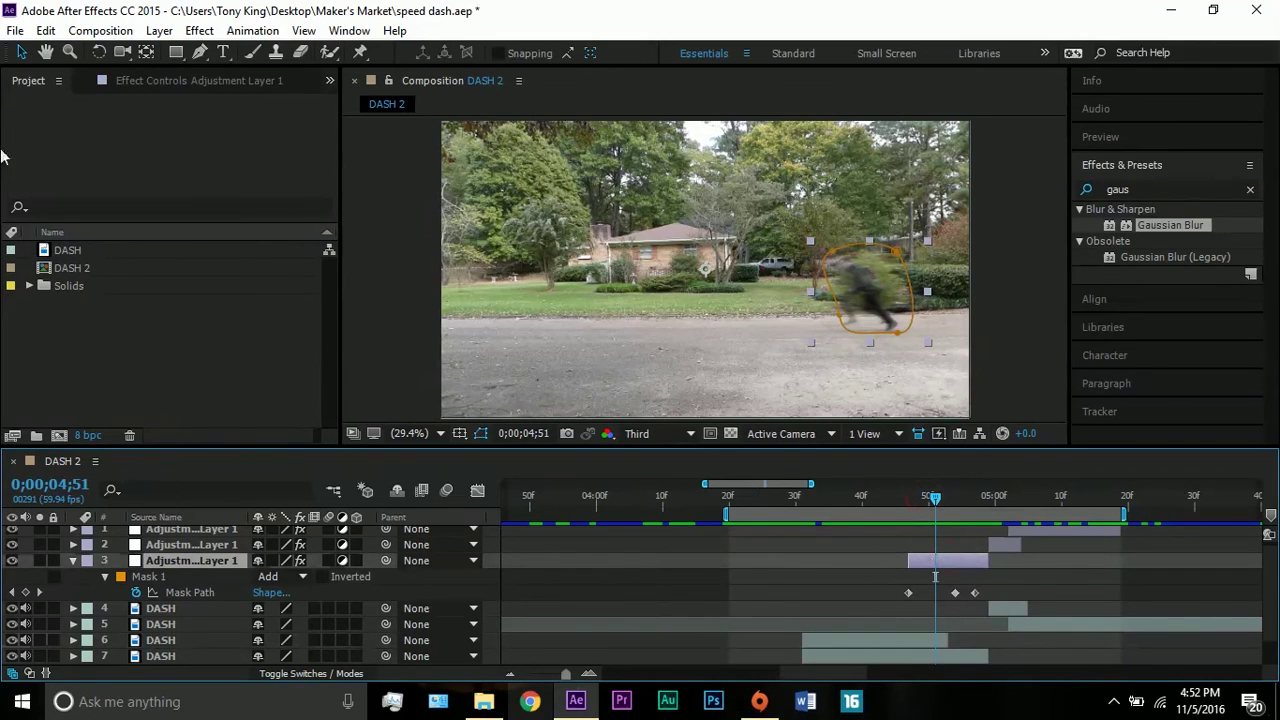
click(158, 80)
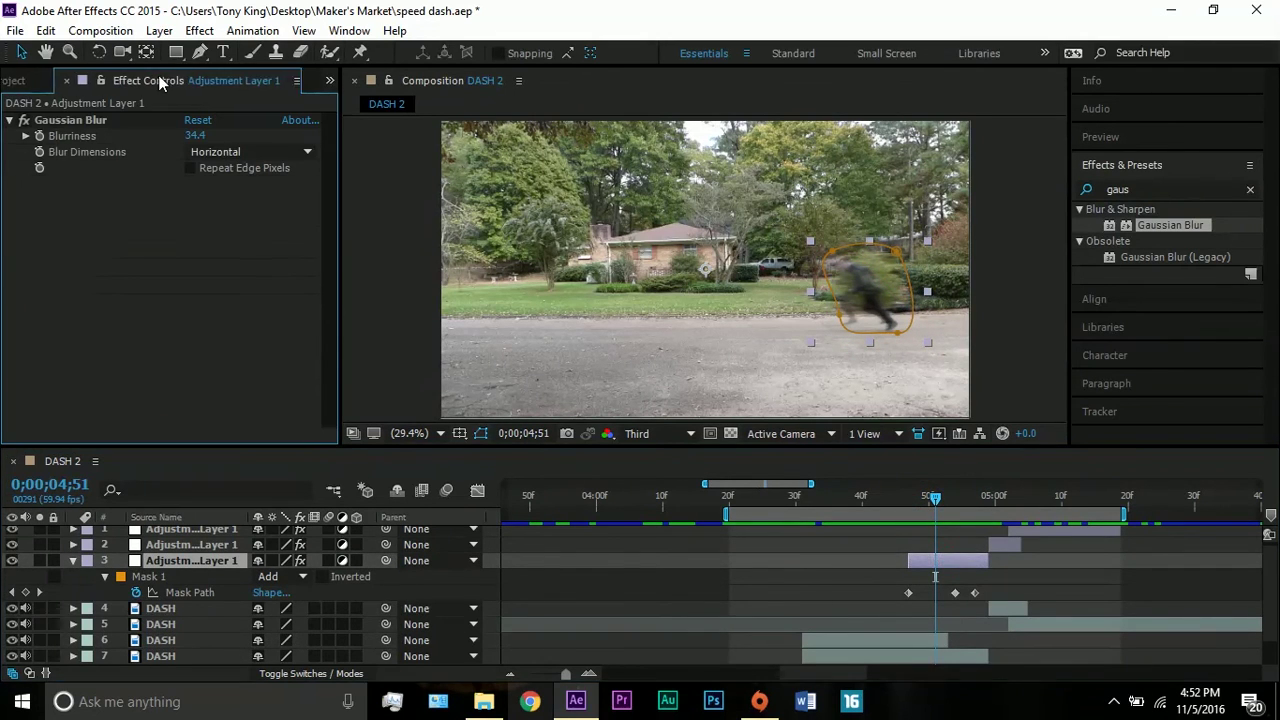
click(84, 122)
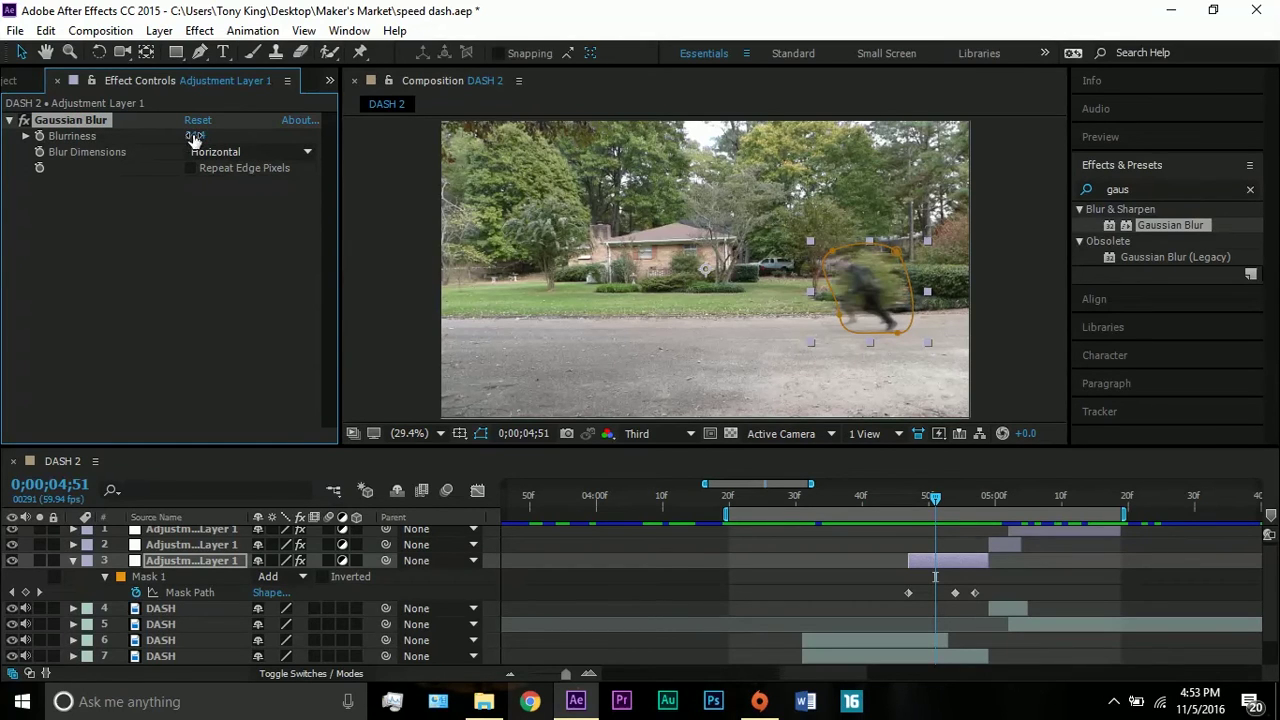
click(104, 577)
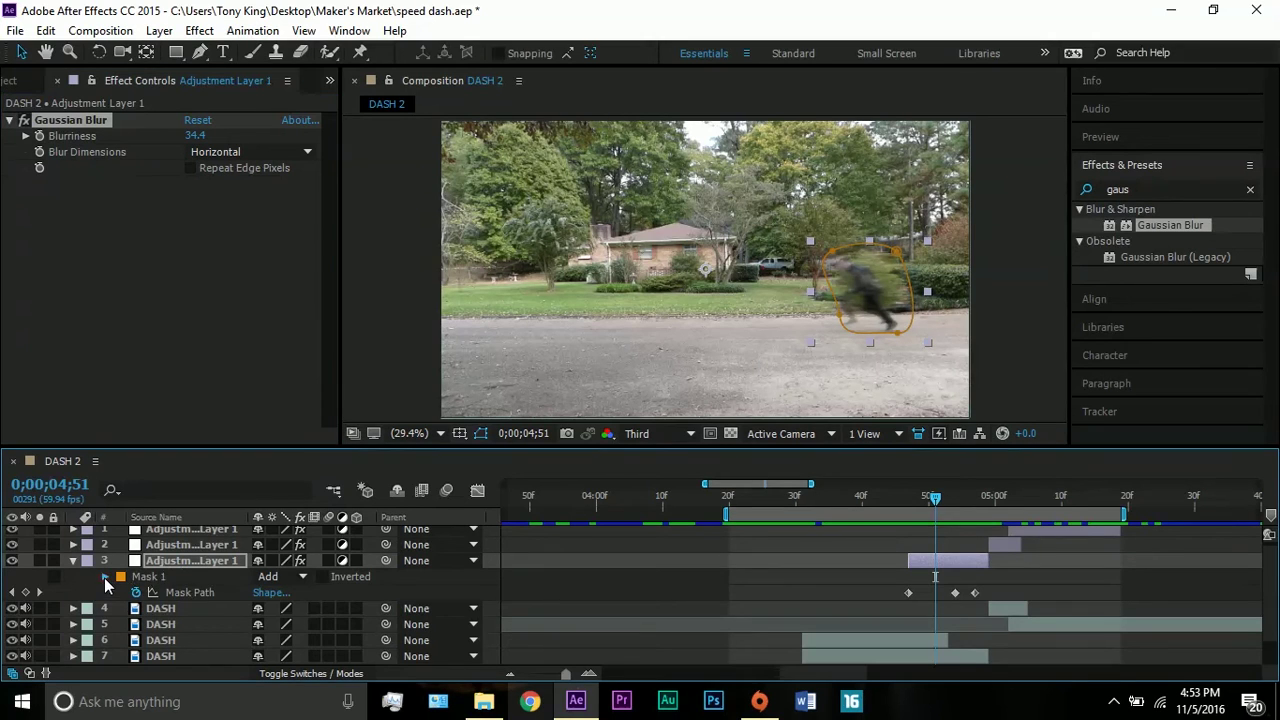
click(104, 577)
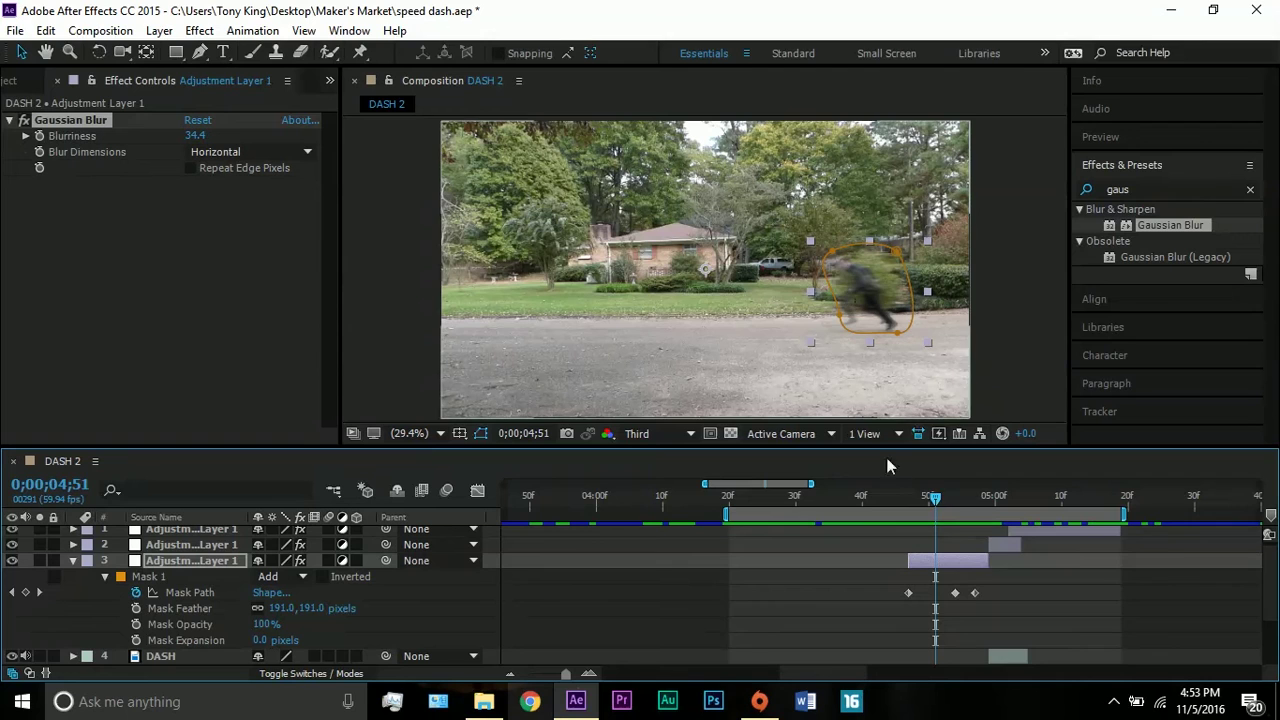
Scrub to 5;02 and solo layer 5 DASH to inspect it alone.
scroll(982, 570, down, 2)
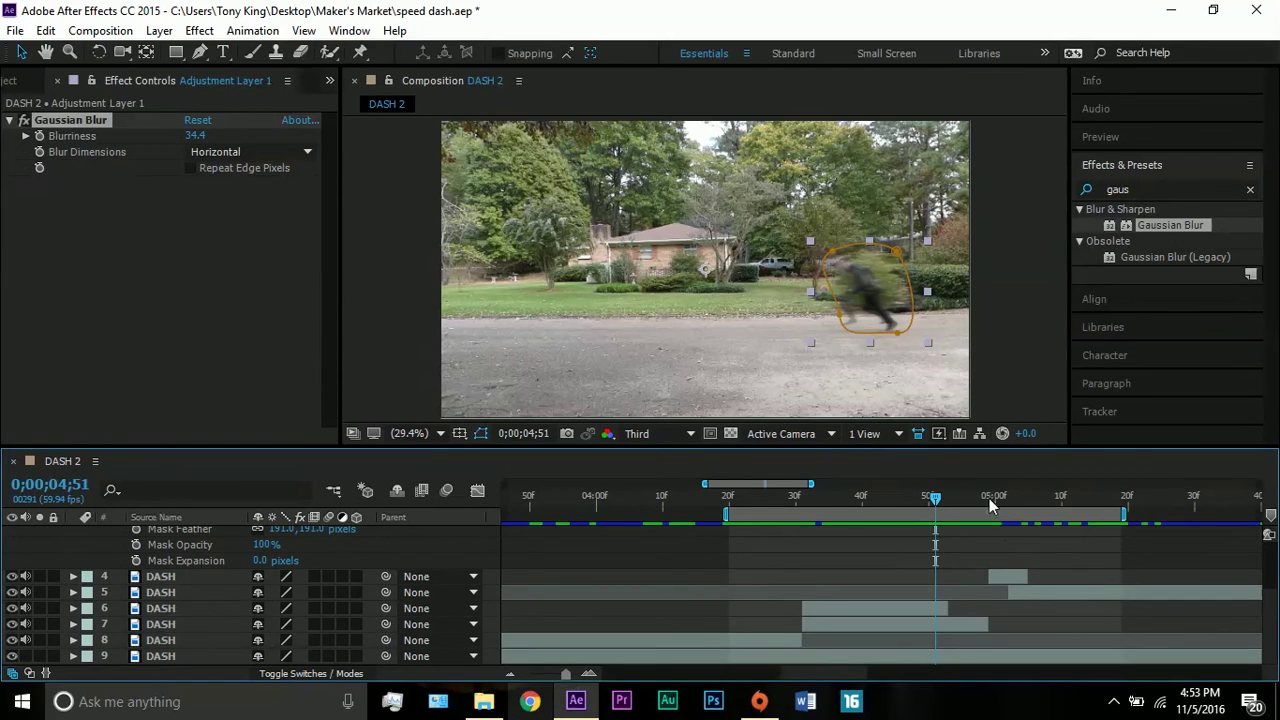
drag(989, 498, 1041, 493)
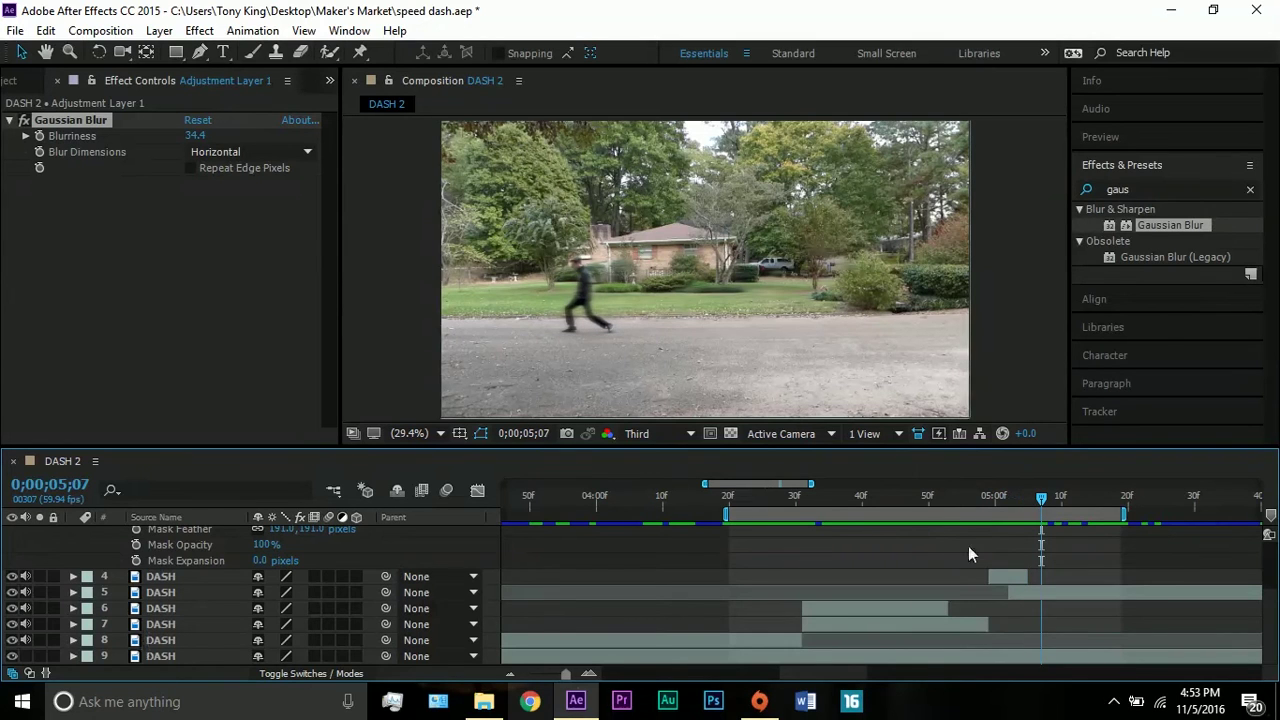
click(40, 592)
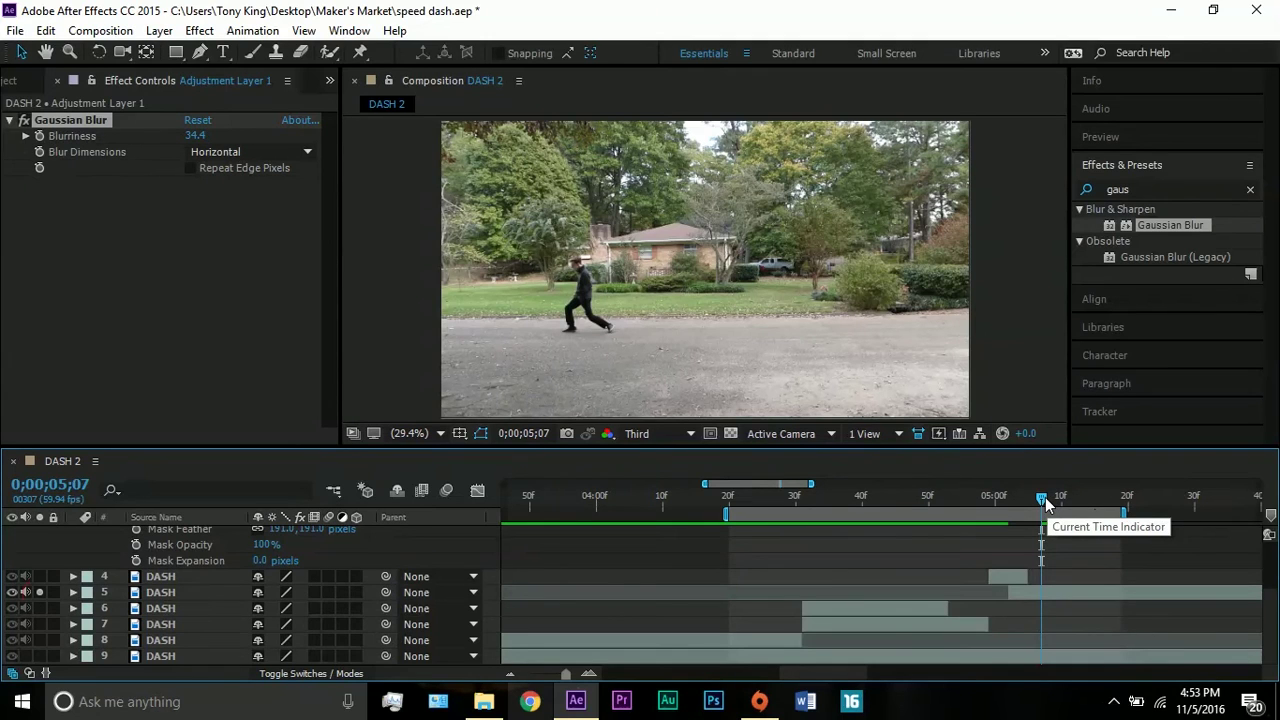
mouse_move(1046, 502)
mouse_down()
mouse_move(959, 506)
mouse_move(1043, 502)
mouse_up()
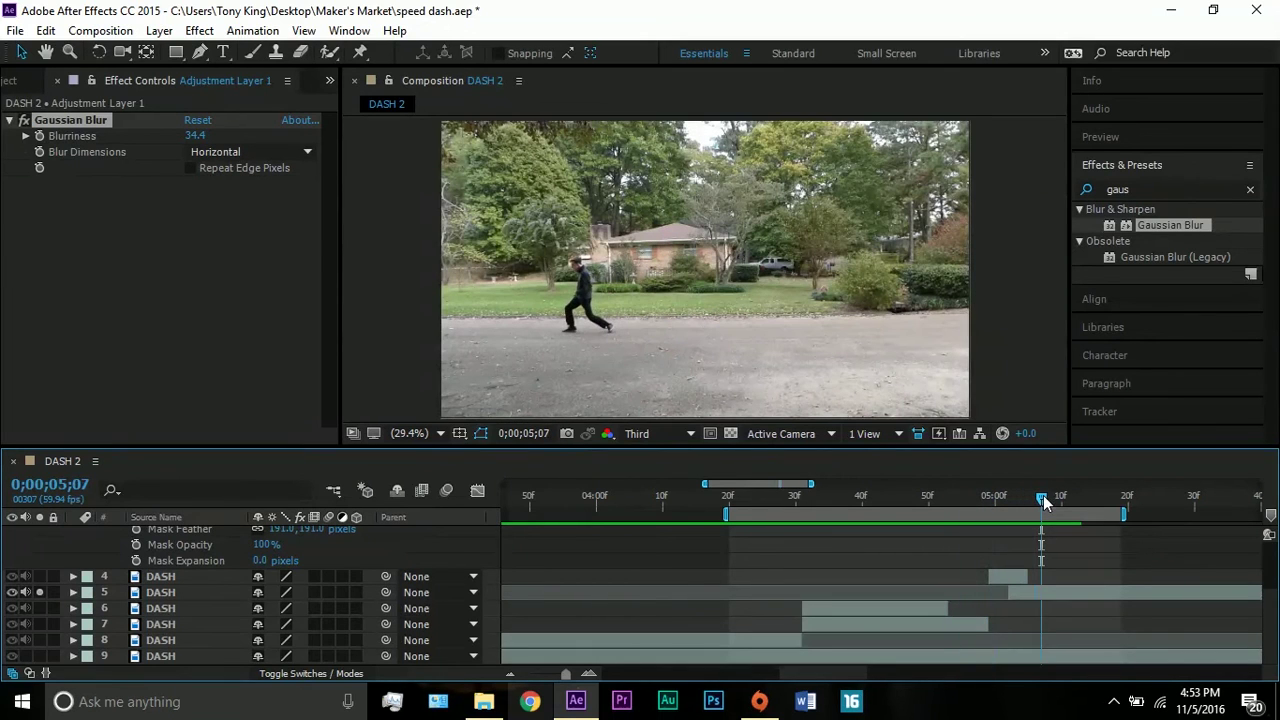
Unsolo layer 5 and scrub back and forth through the blurred dash around 5;10.
click(40, 592)
drag(979, 495, 1068, 505)
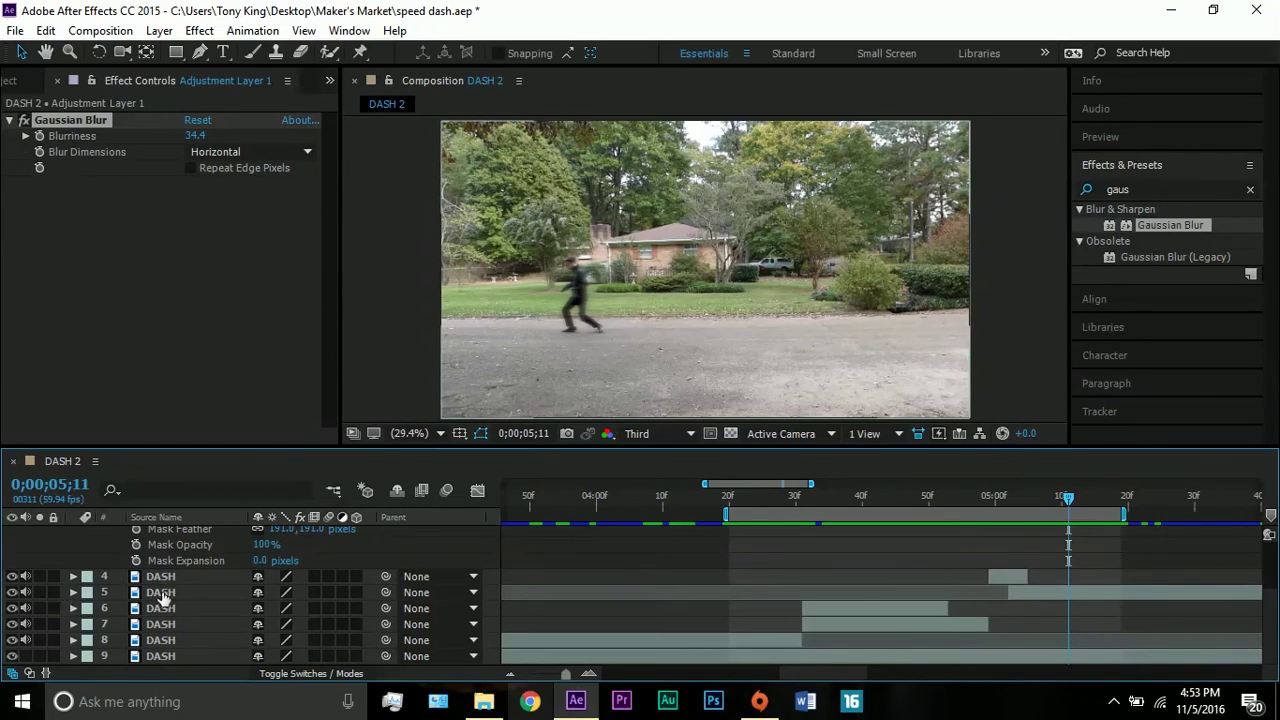
drag(1054, 494, 1015, 497)
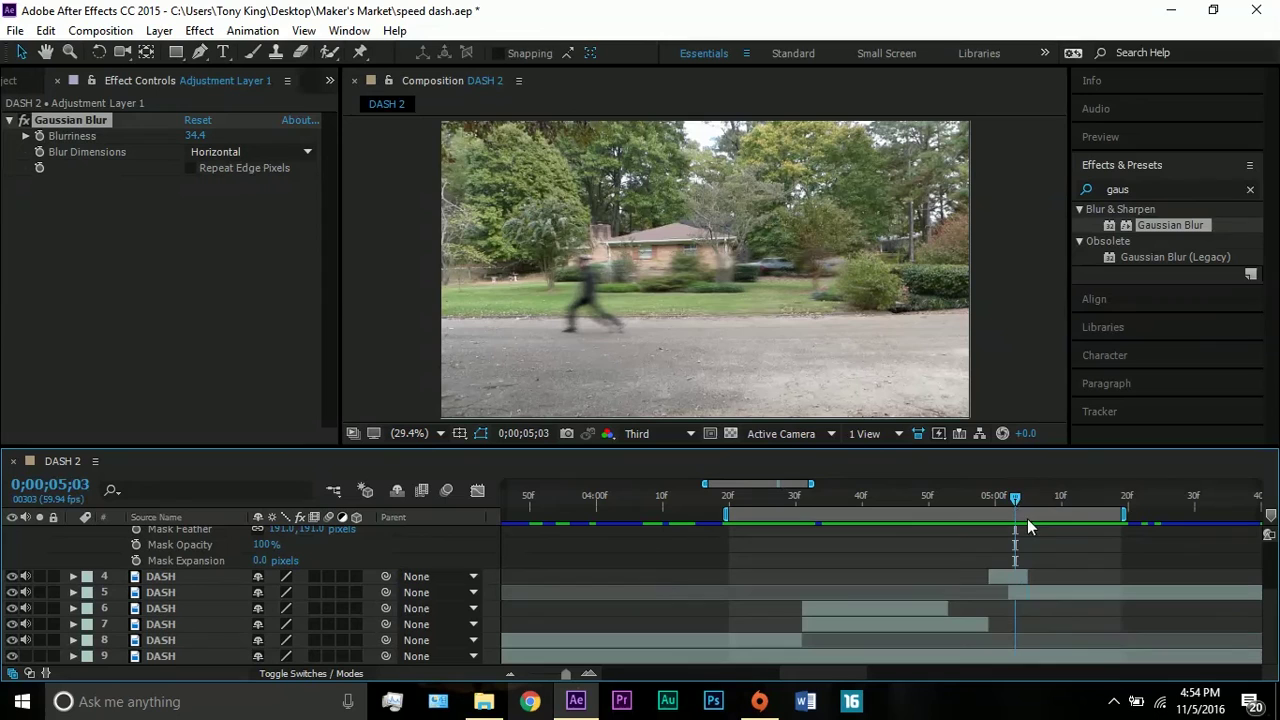
drag(1041, 570, 1088, 603)
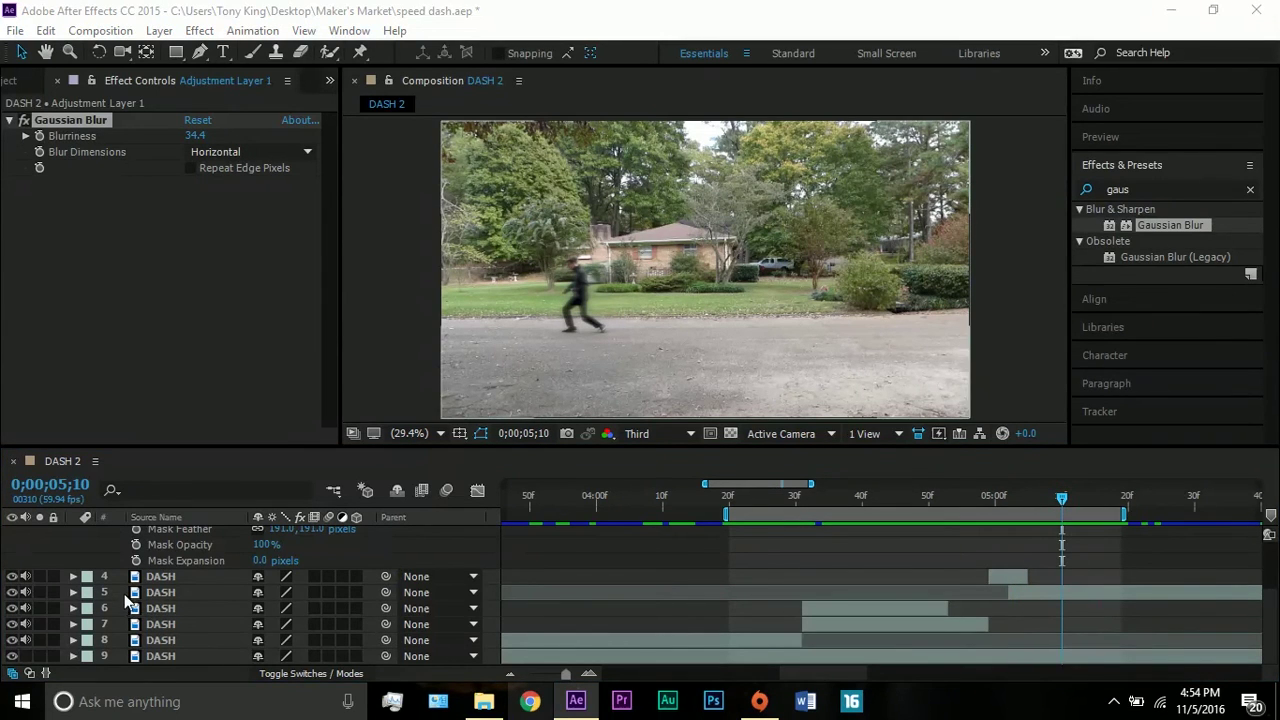
Select layer 4 DASH at 0;00;05;00 and reveal its 39% Opacity.
click(165, 580)
click(171, 589)
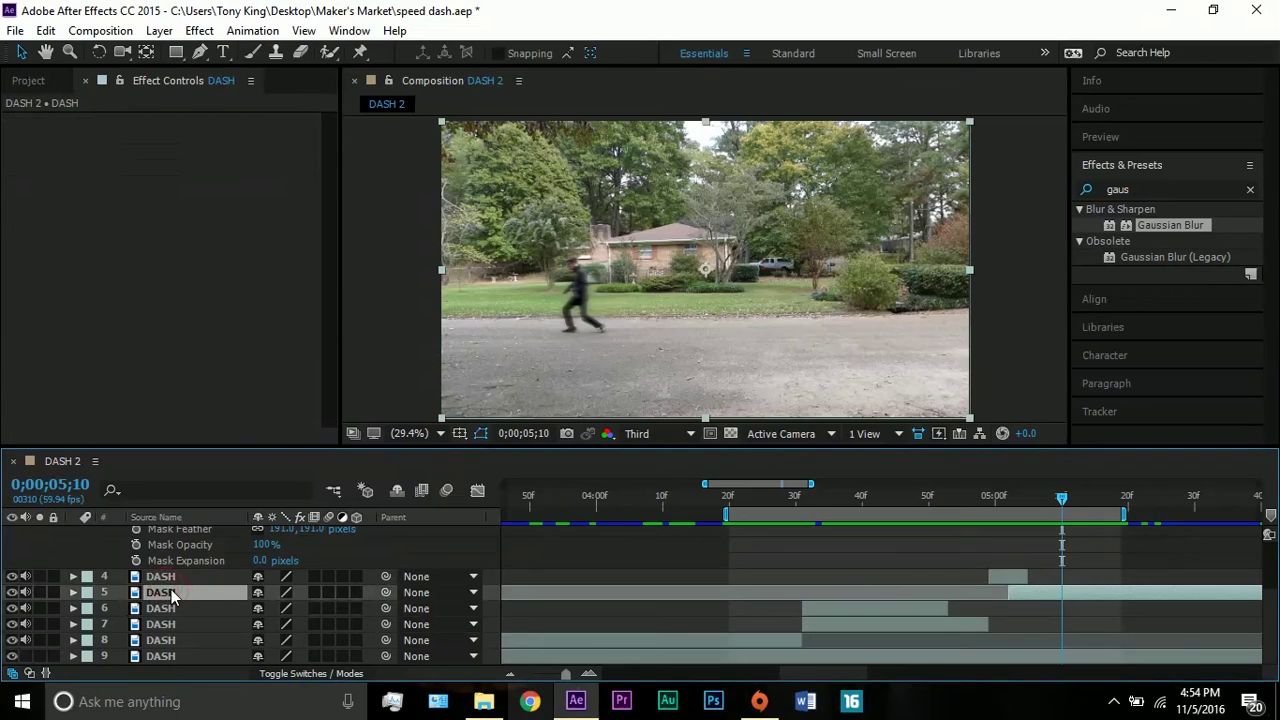
click(997, 576)
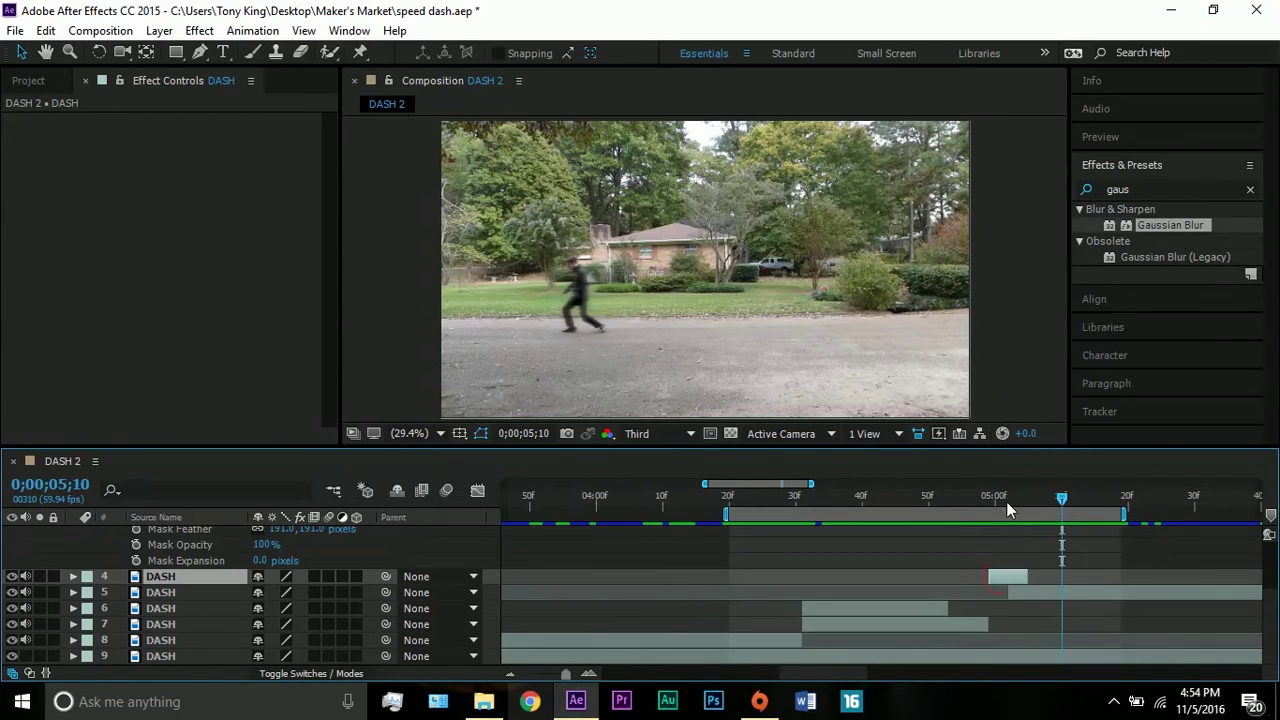
mouse_move(1006, 501)
mouse_down()
mouse_move(1014, 494)
mouse_move(1006, 501)
mouse_up()
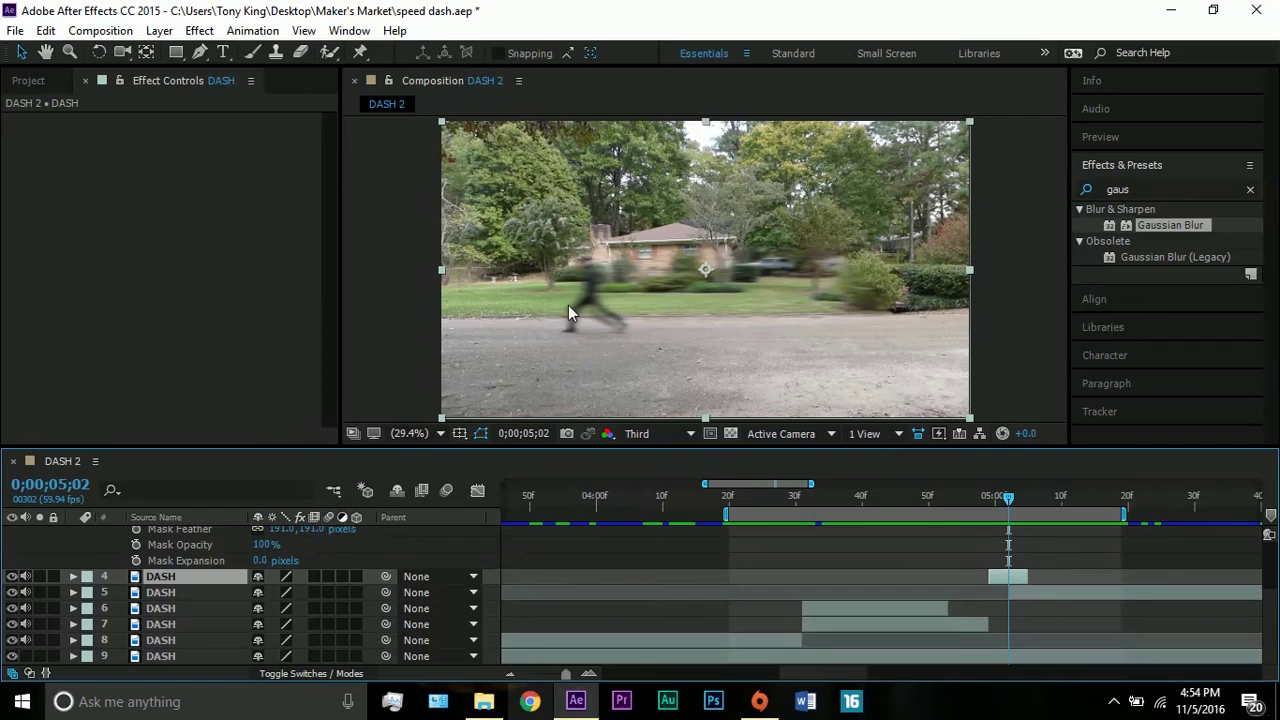
key(t)
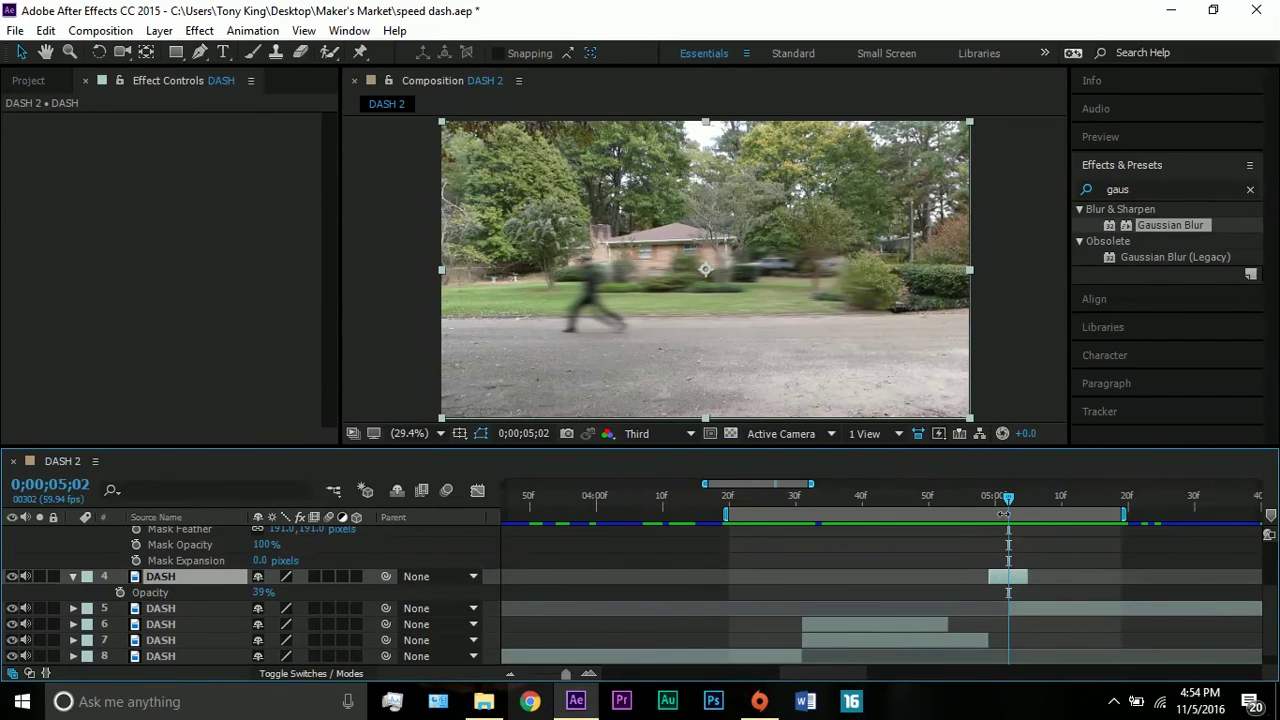
drag(1008, 503, 1036, 502)
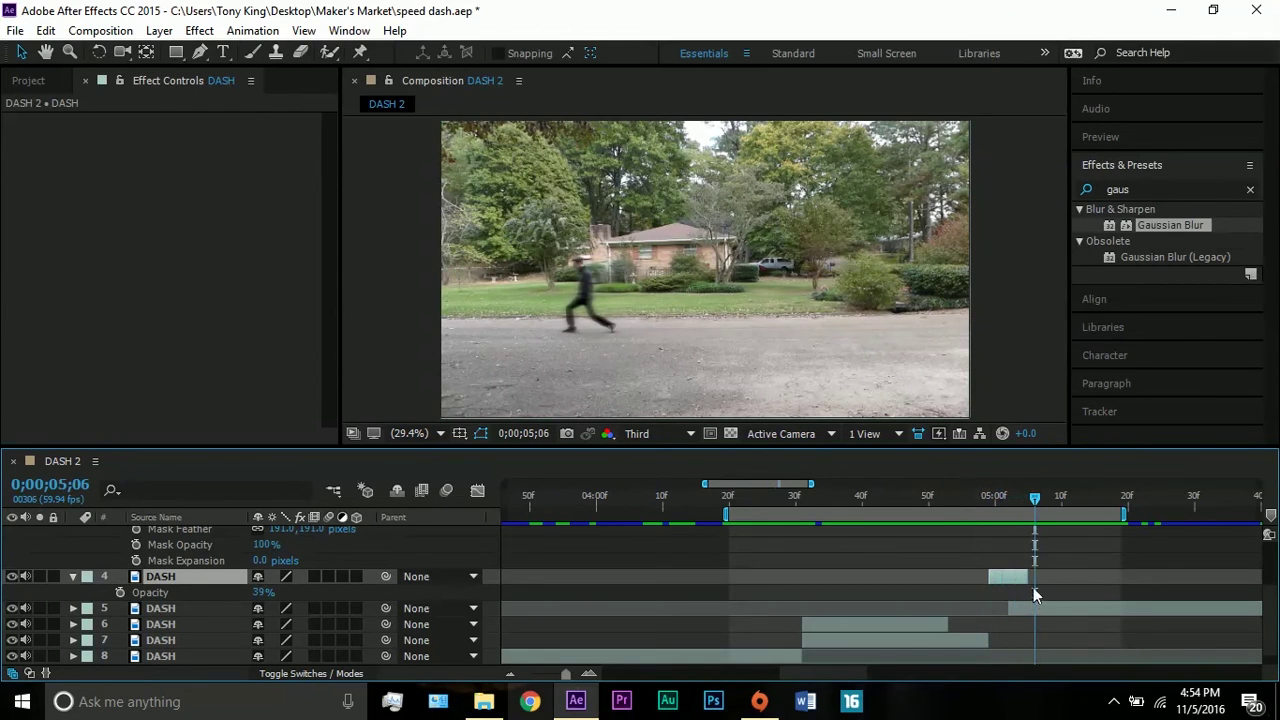
Select the top adjustment layer and move to 0;00;05;08 to view its blur.
scroll(1034, 580, down, 1)
scroll(1036, 575, up, 3)
click(1021, 535)
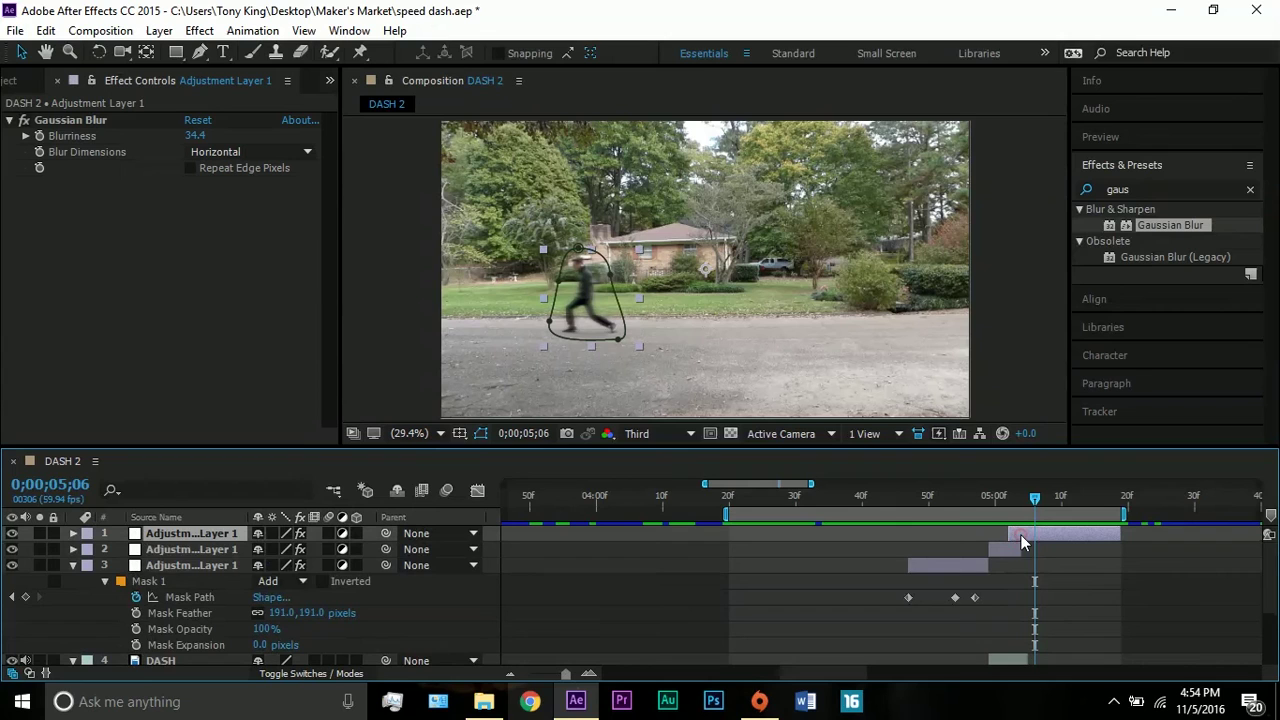
drag(1036, 497, 1048, 495)
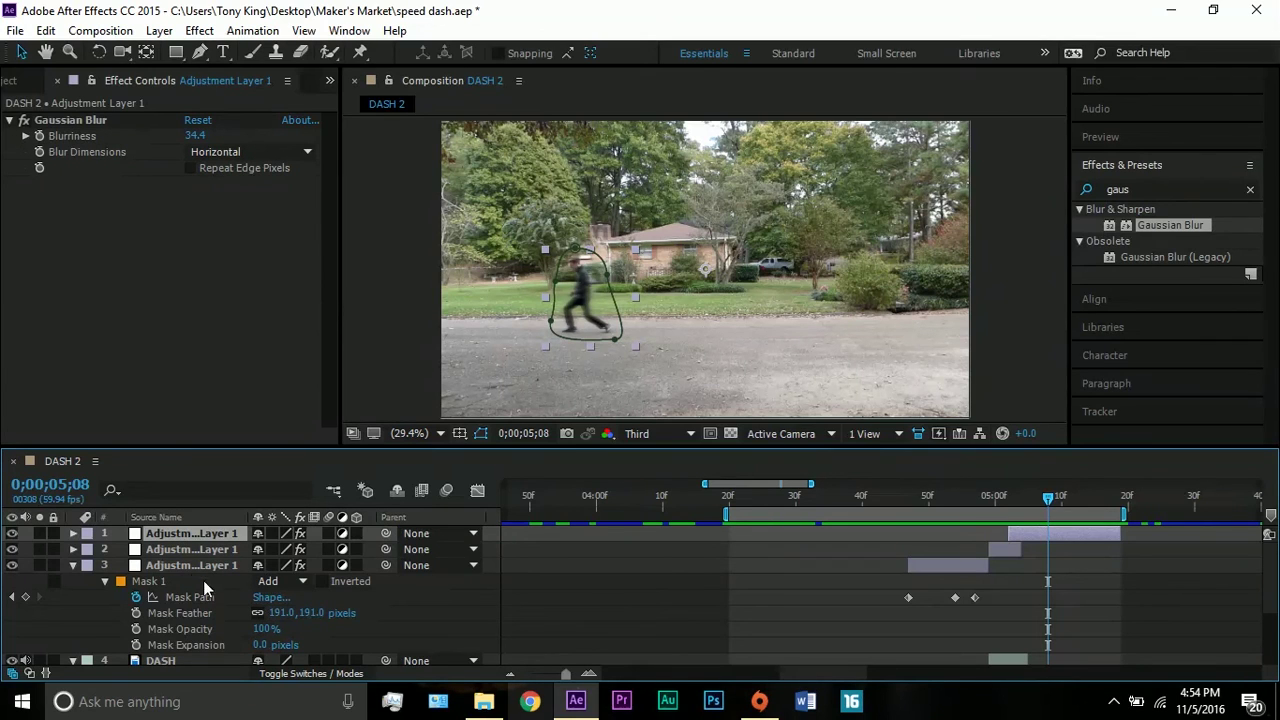
Collapse layer 3's mask properties and layer 4 DASH's Opacity property.
click(71, 566)
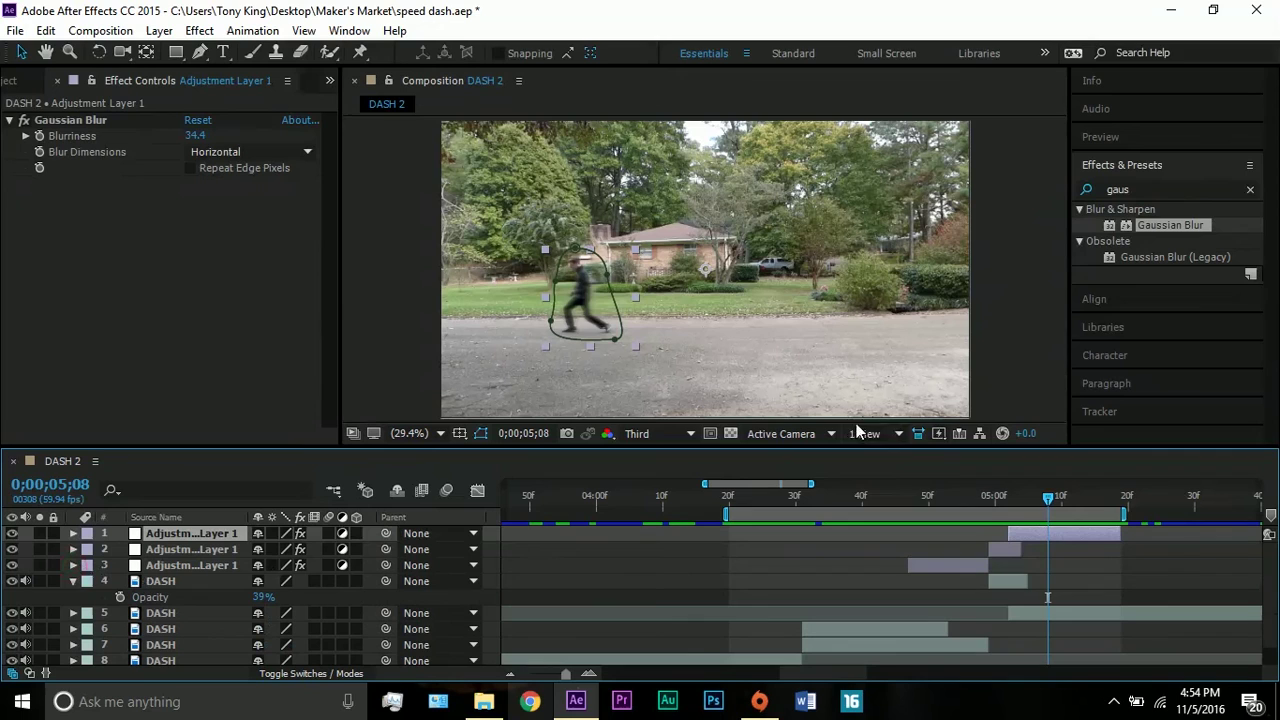
mouse_move(995, 494)
mouse_down()
mouse_move(975, 496)
mouse_move(1020, 496)
mouse_move(995, 497)
mouse_up()
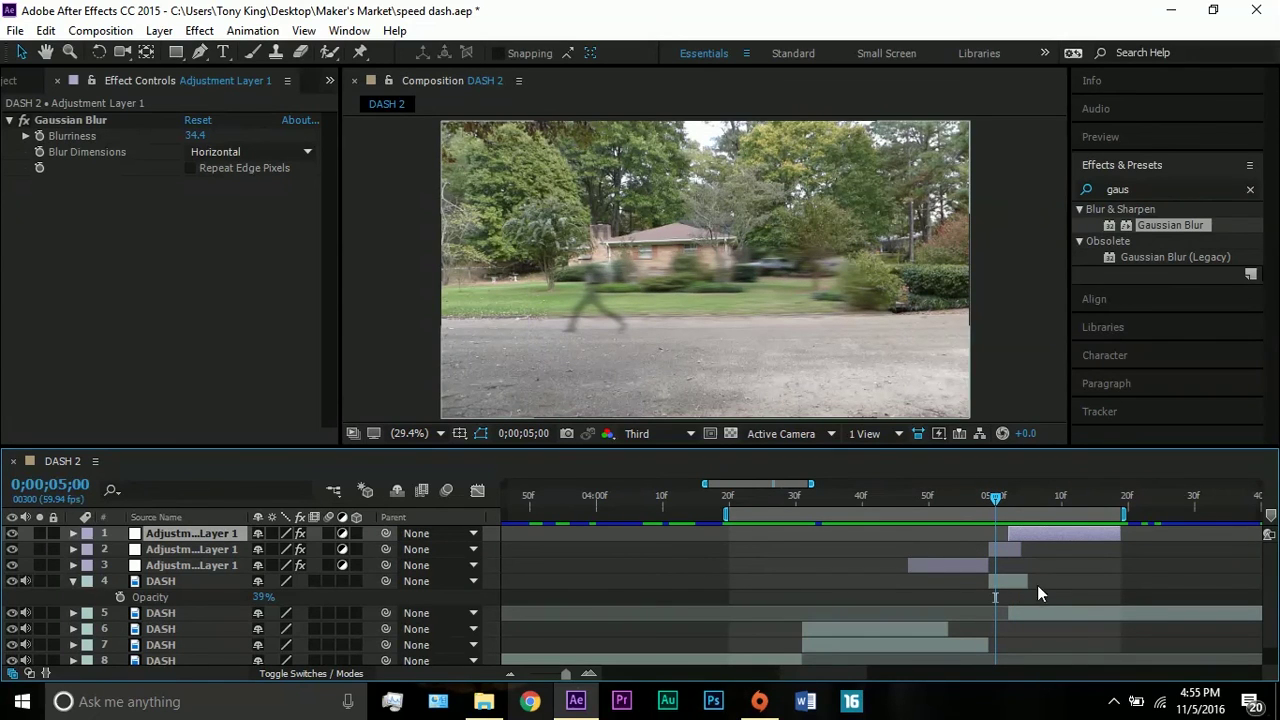
click(193, 582)
click(72, 581)
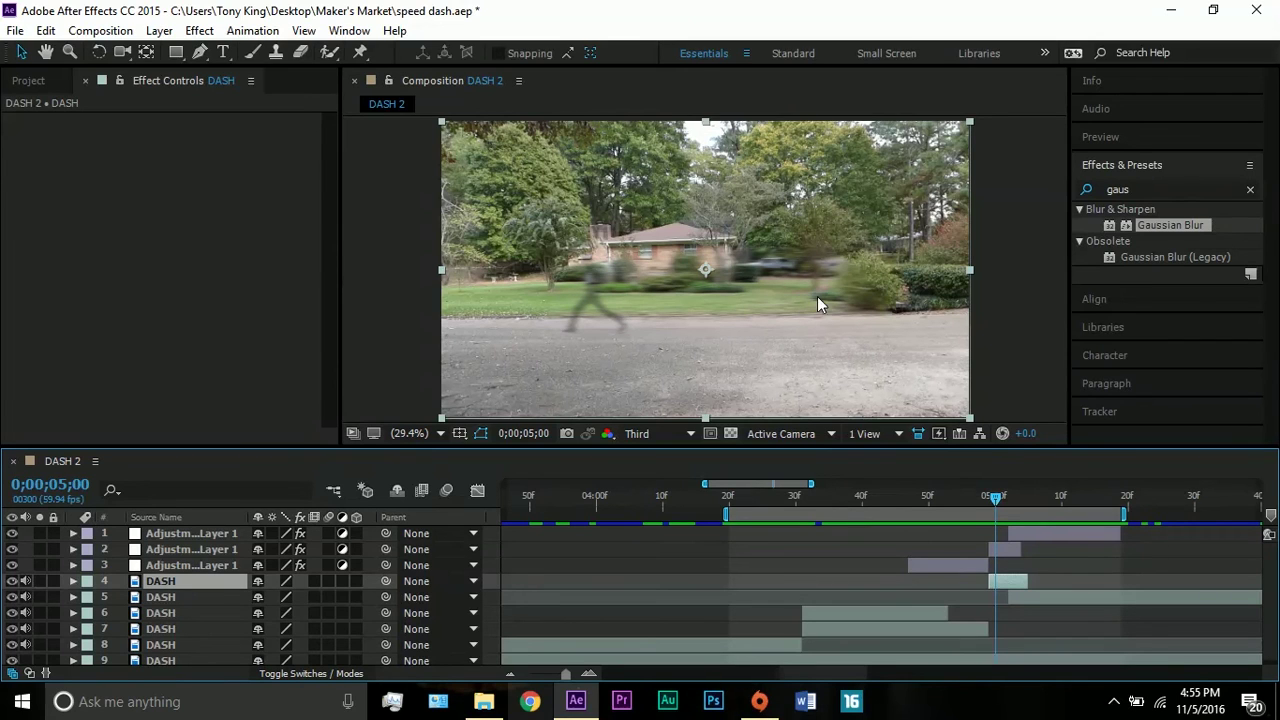
Expand the second adjustment layer's Mask 1 to show its 28-pixel feather, scrubbing around 5;00.
click(1000, 553)
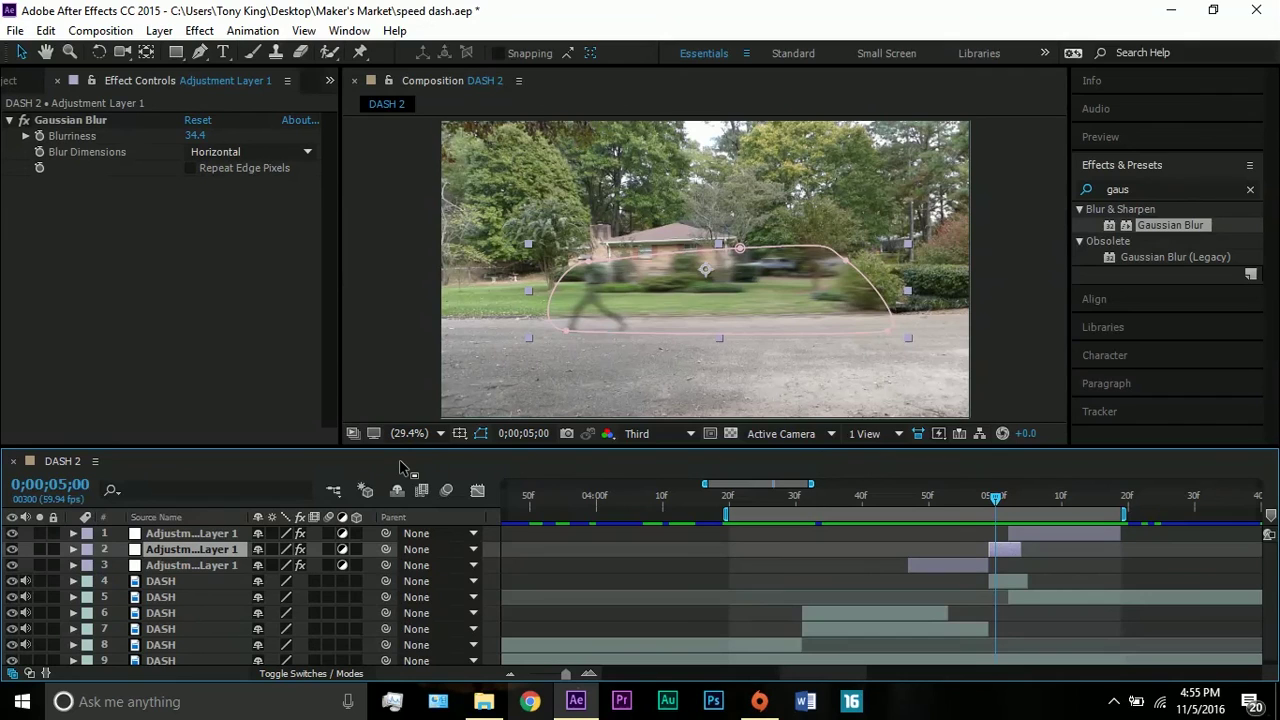
key(m)
click(107, 565)
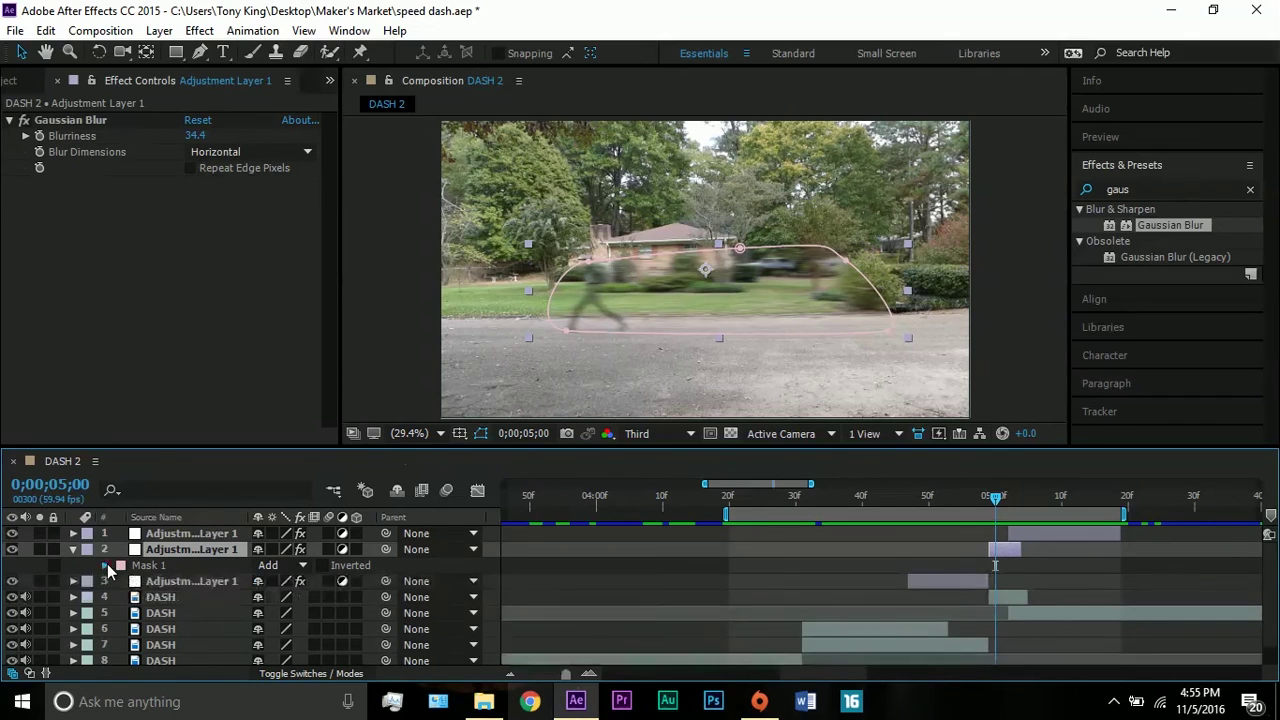
click(108, 565)
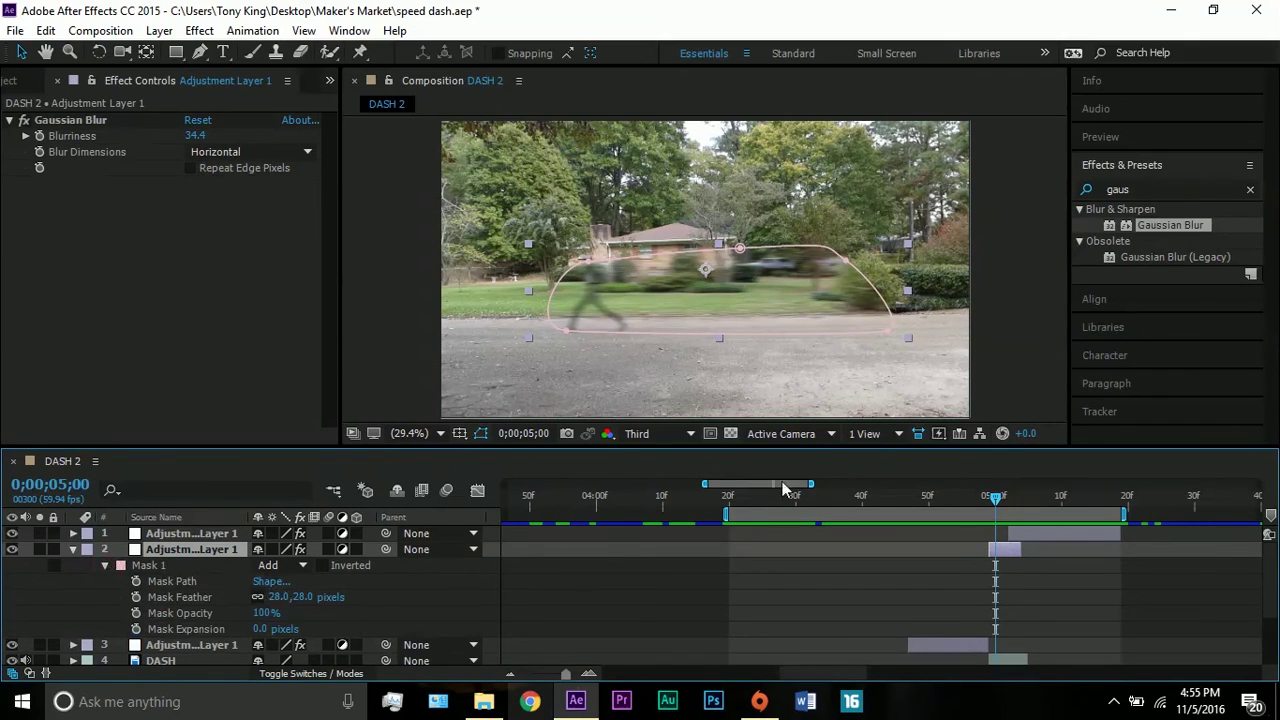
scroll(1000, 531, down, 2)
drag(997, 511, 1030, 494)
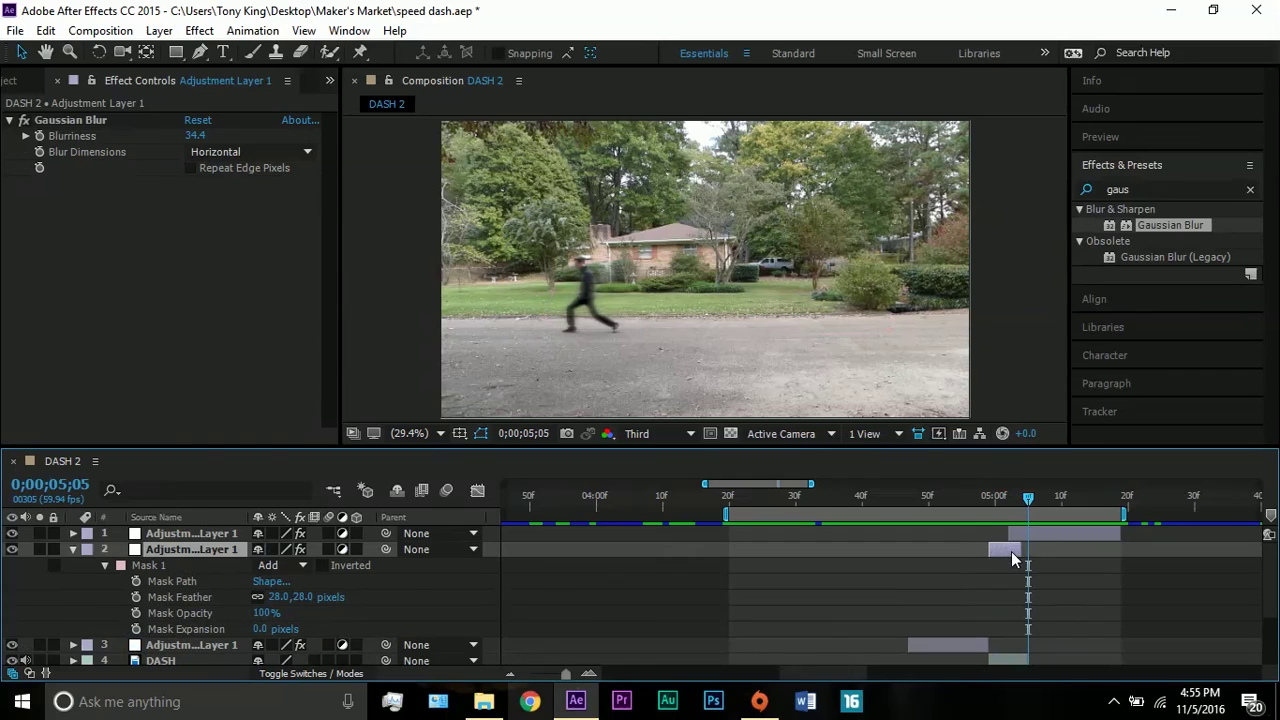
drag(1013, 502, 996, 503)
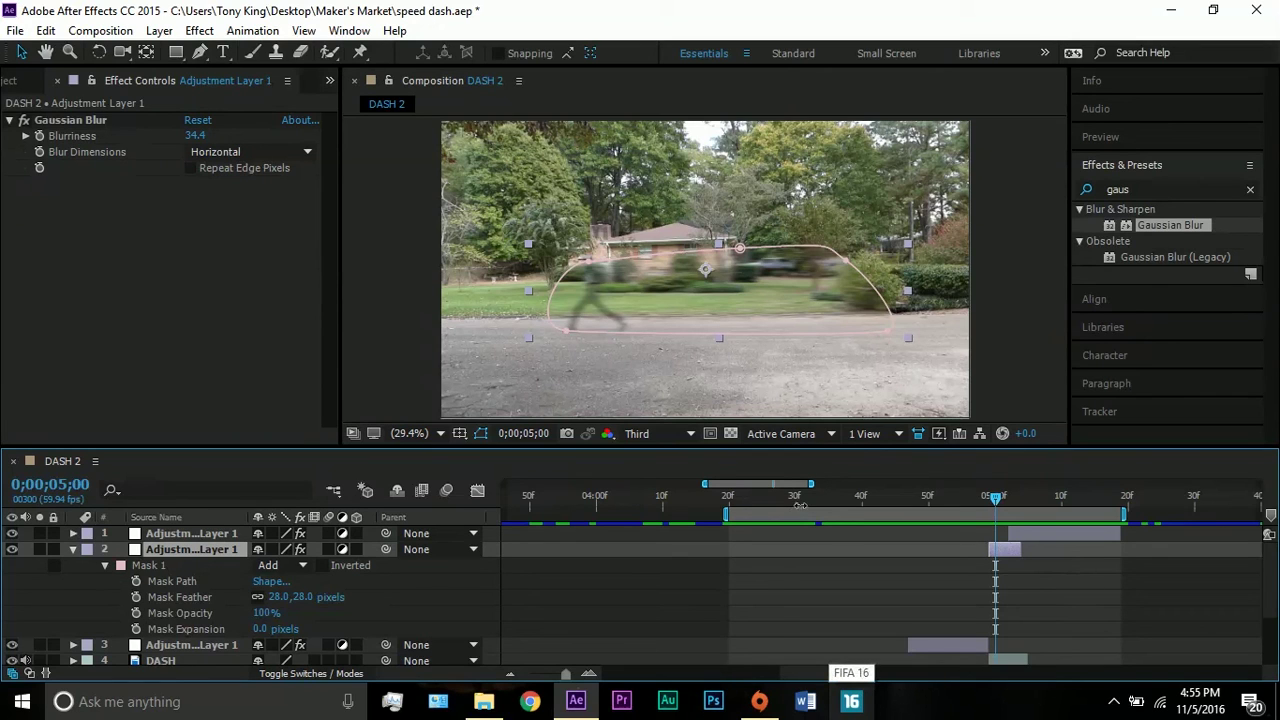
drag(876, 498, 789, 497)
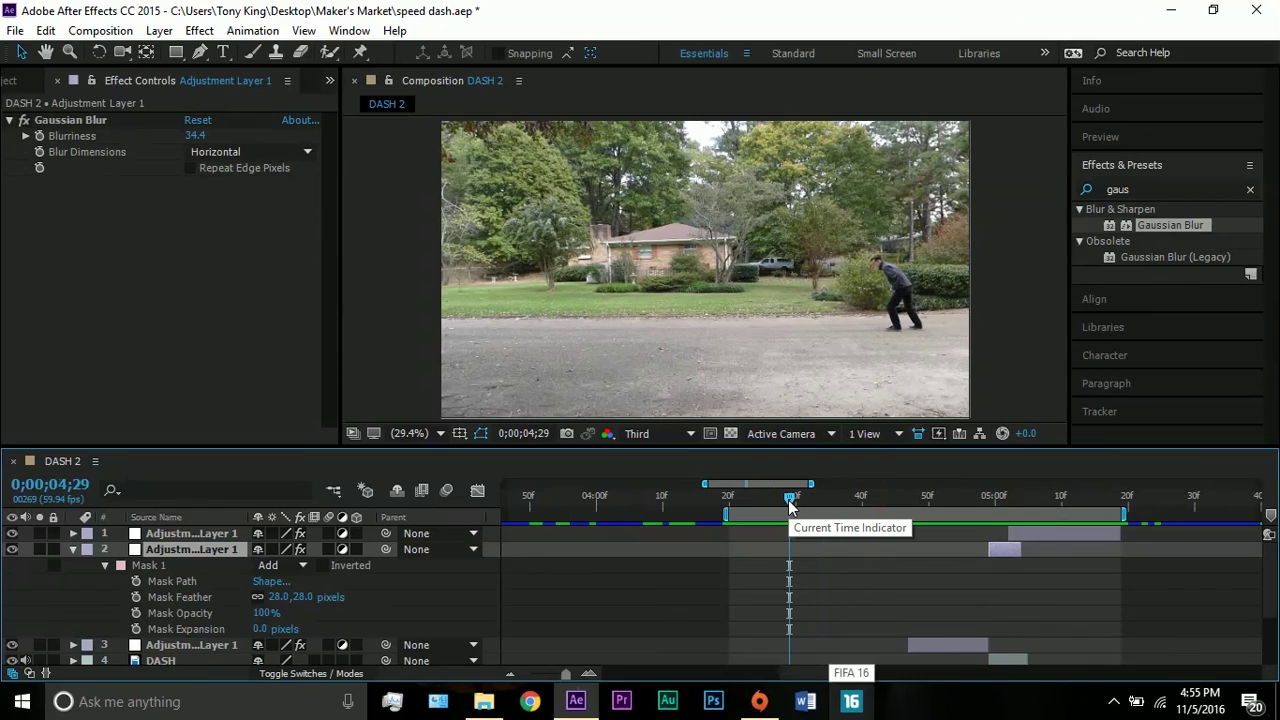
drag(789, 497, 1028, 476)
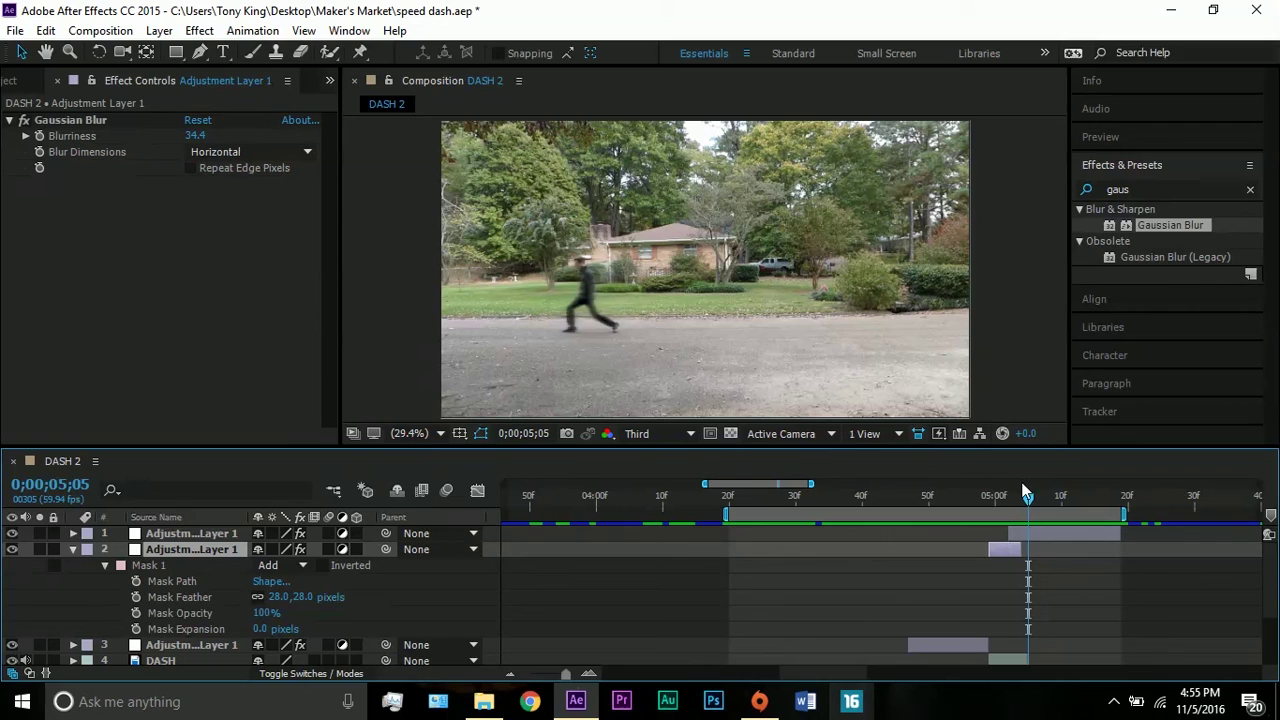
mouse_move(1028, 482)
mouse_down()
mouse_move(903, 490)
mouse_move(986, 494)
mouse_move(1046, 474)
mouse_up()
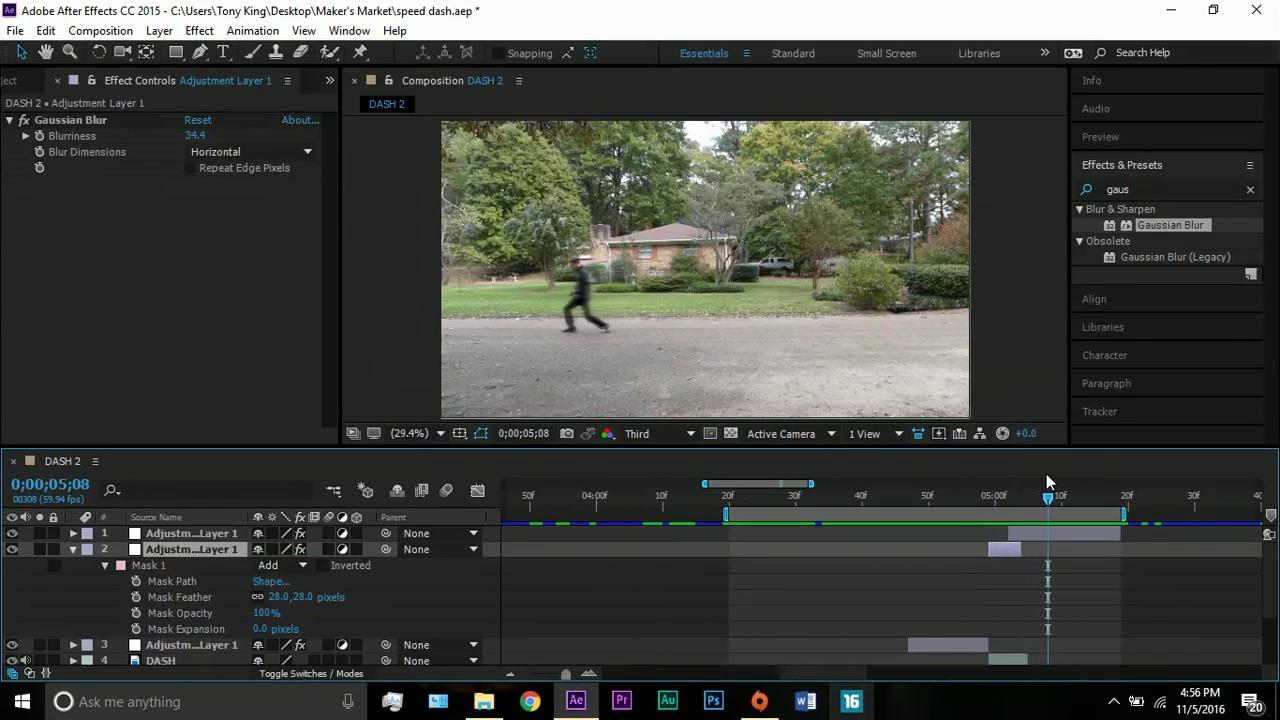